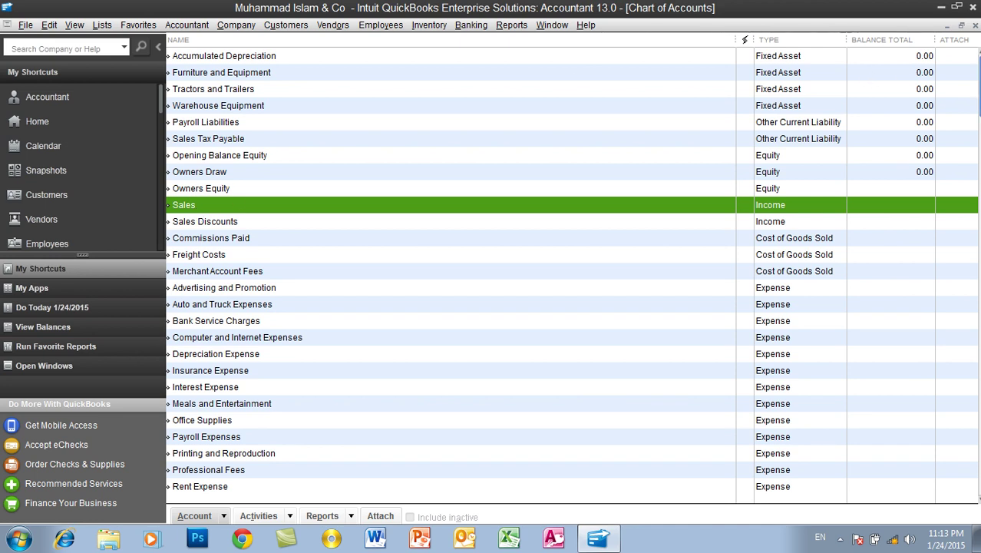
{"action": "scroll", "coordinate": [974, 71], "scroll_direction": "down", "scroll_amount": 1}
{"action": "scroll", "coordinate": [974, 71], "scroll_direction": "up", "scroll_amount": 2}
{"action": "key", "text": "ctrl+n"}
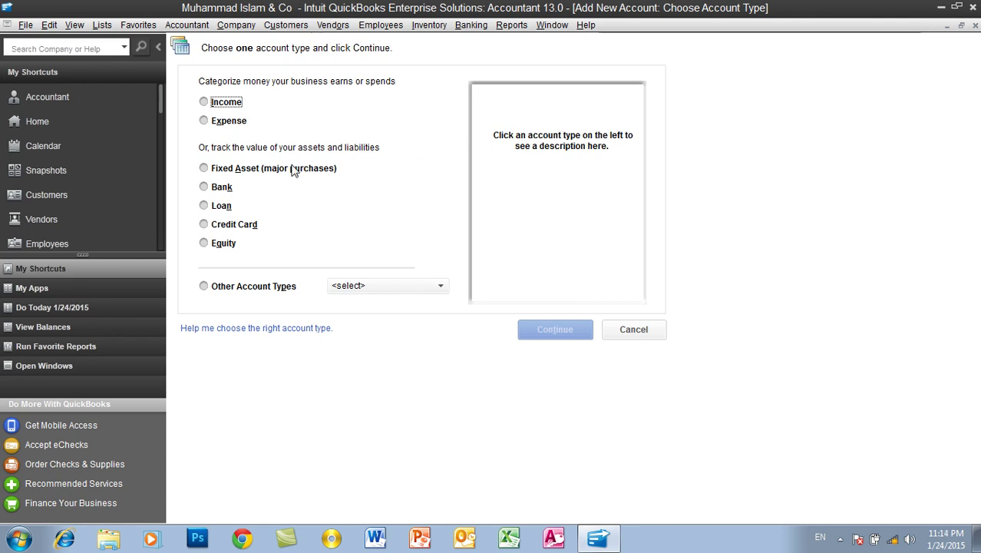
{"action": "left_click", "coordinate": [634, 331]}
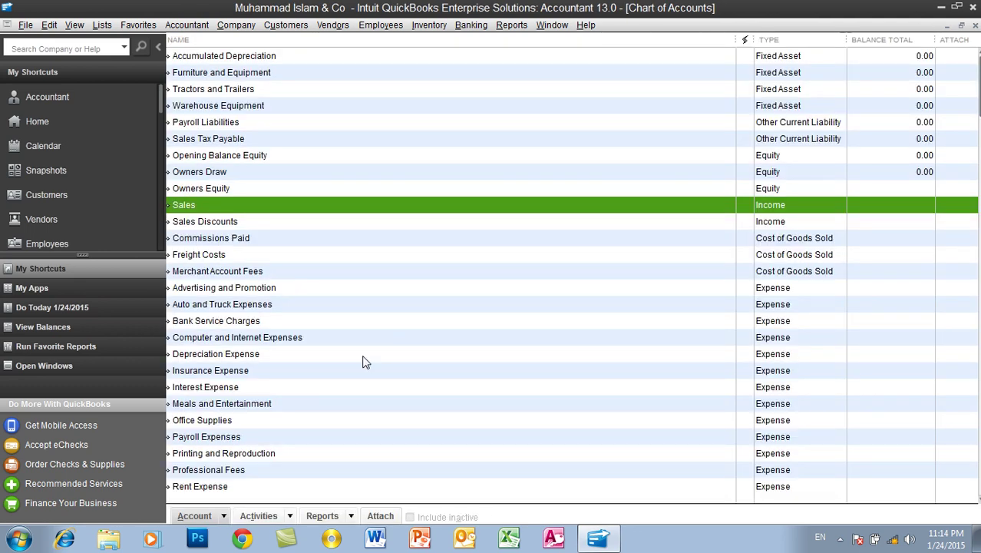
{"action": "left_click", "coordinate": [202, 520]}
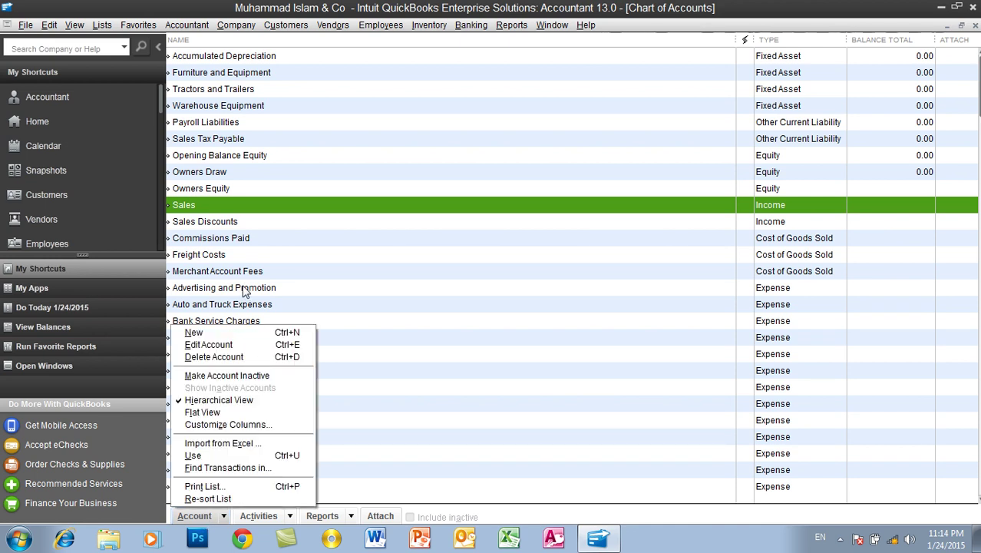
{"action": "left_click", "coordinate": [223, 334]}
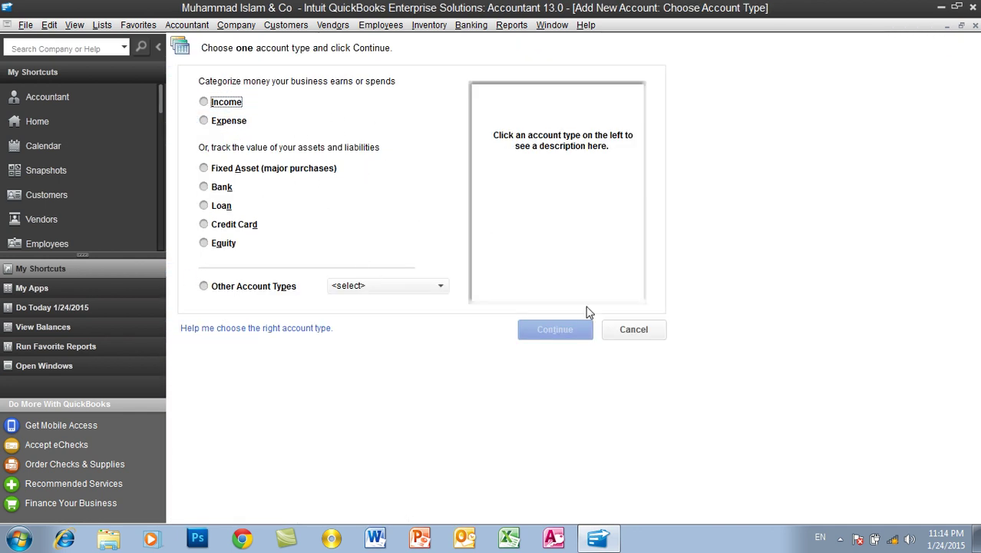
{"action": "left_click", "coordinate": [620, 330]}
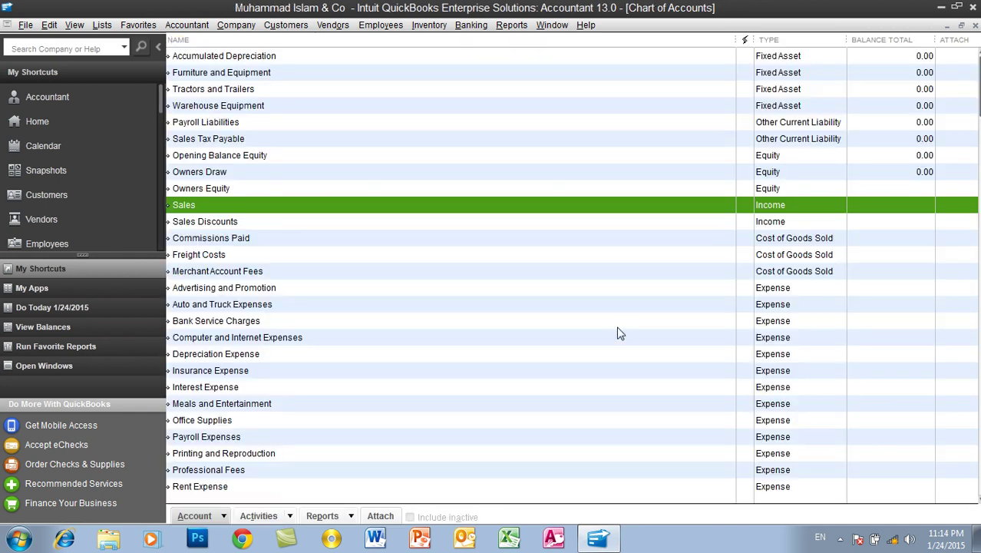
Start a new account and review the descriptions of the income, expense, fixed asset, bank, loan, credit card, equity and other account types
{"action": "left_click", "coordinate": [198, 516]}
{"action": "left_click", "coordinate": [195, 332]}
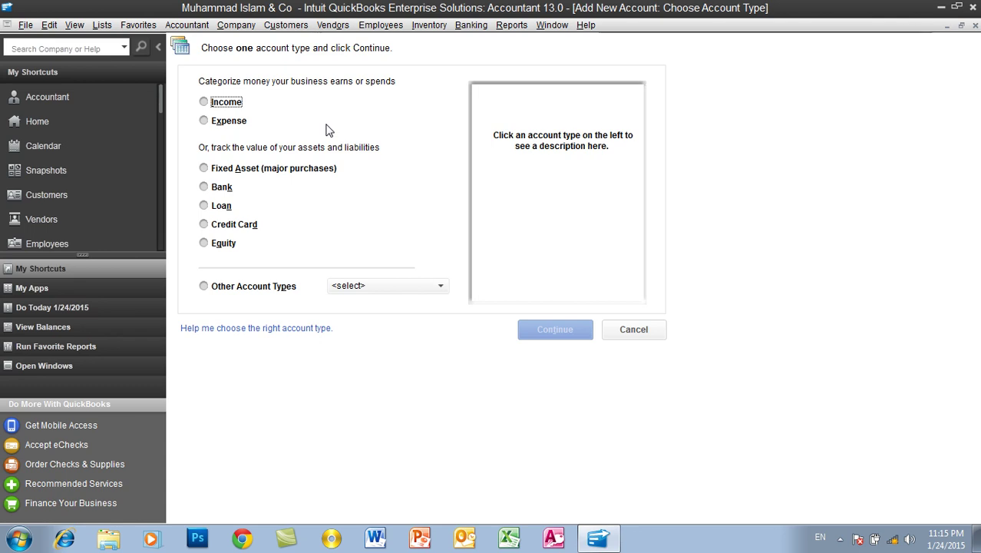
{"action": "left_click", "coordinate": [238, 109]}
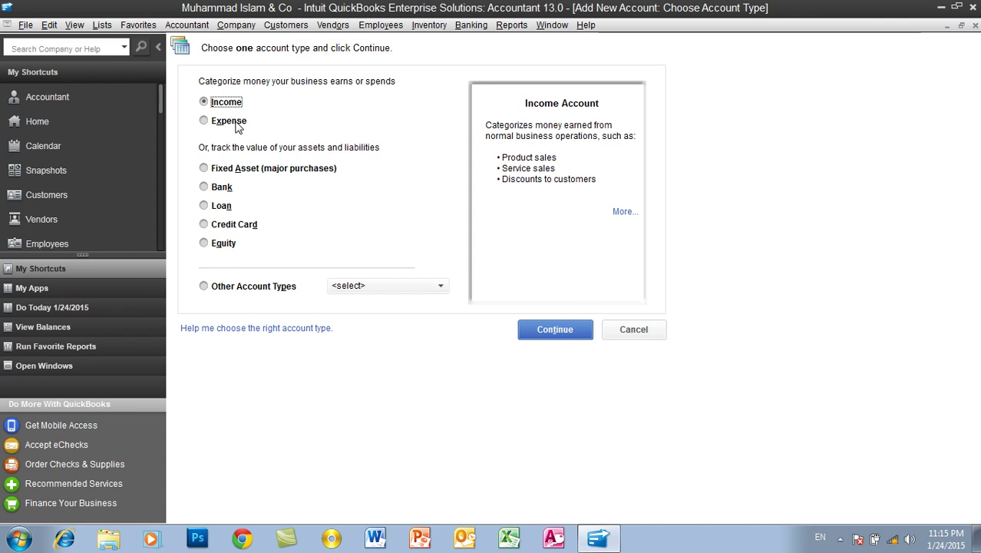
{"action": "left_click", "coordinate": [237, 128]}
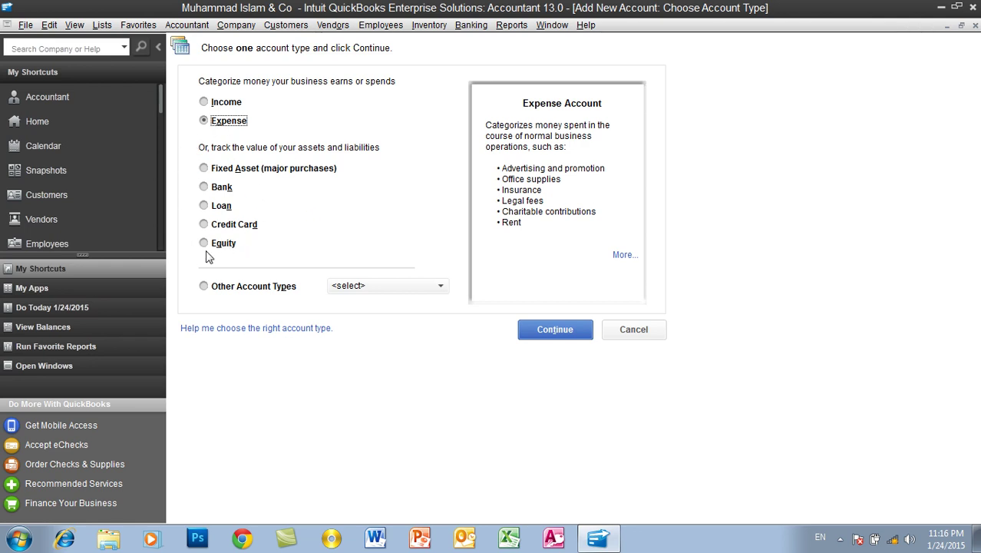
{"action": "left_click", "coordinate": [230, 105]}
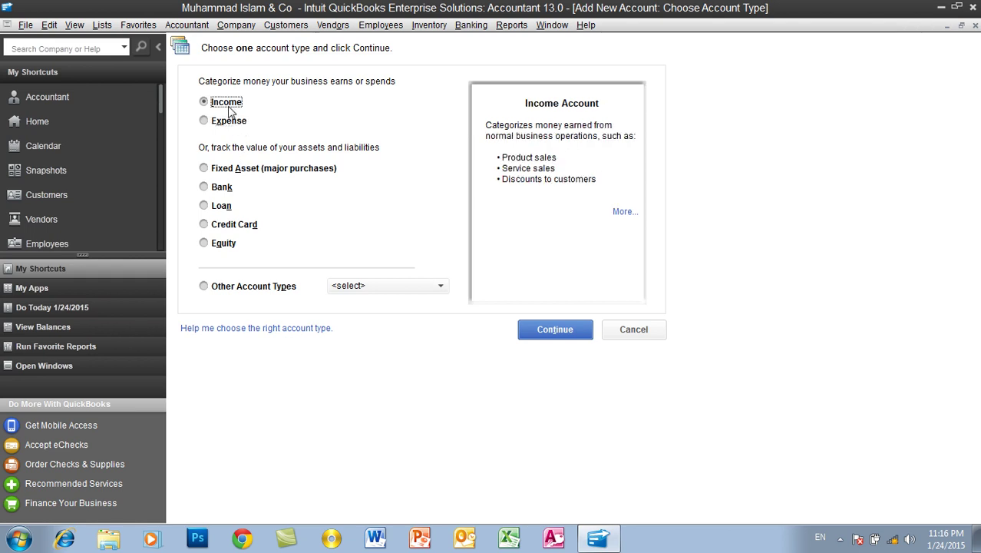
{"action": "left_click", "coordinate": [231, 123]}
{"action": "left_click", "coordinate": [230, 187]}
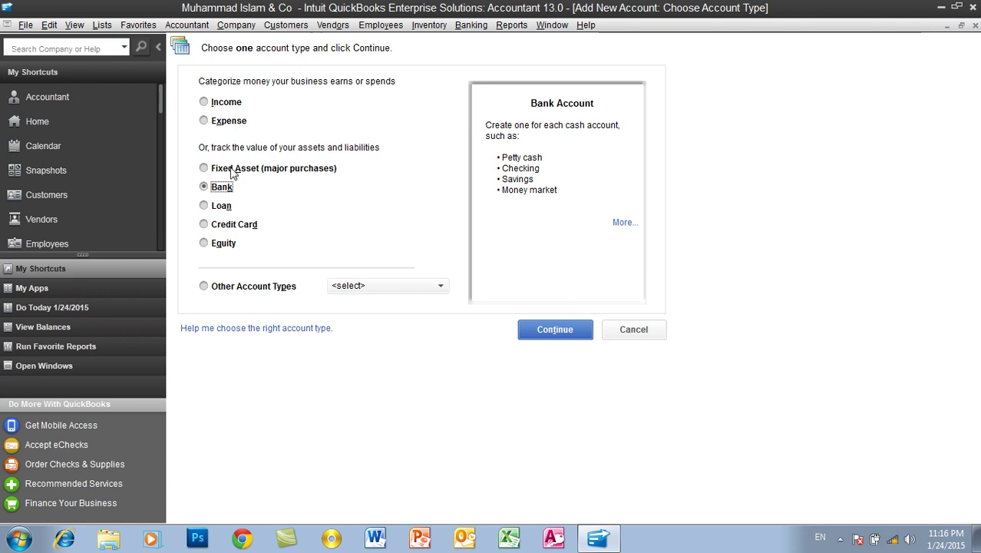
{"action": "left_click", "coordinate": [236, 170]}
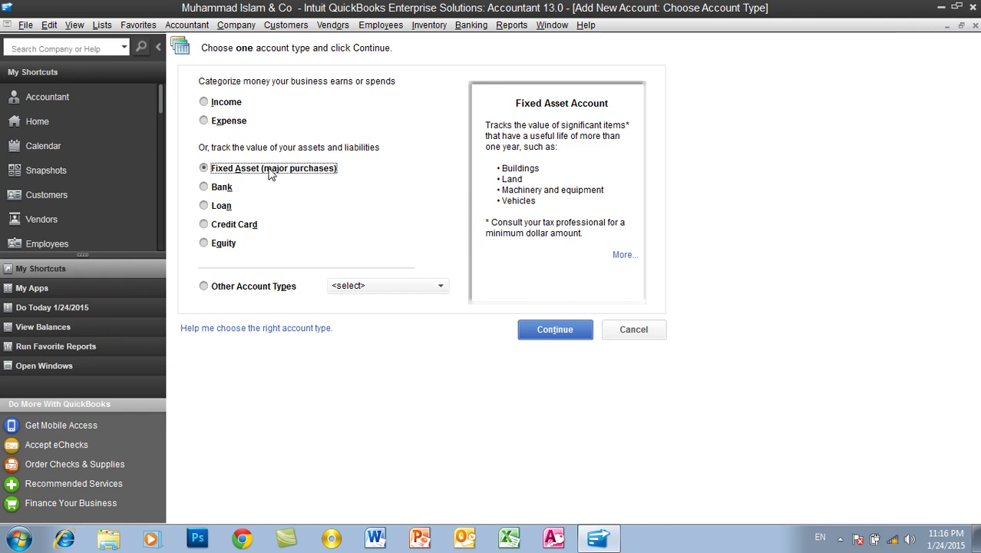
{"action": "left_click", "coordinate": [227, 192]}
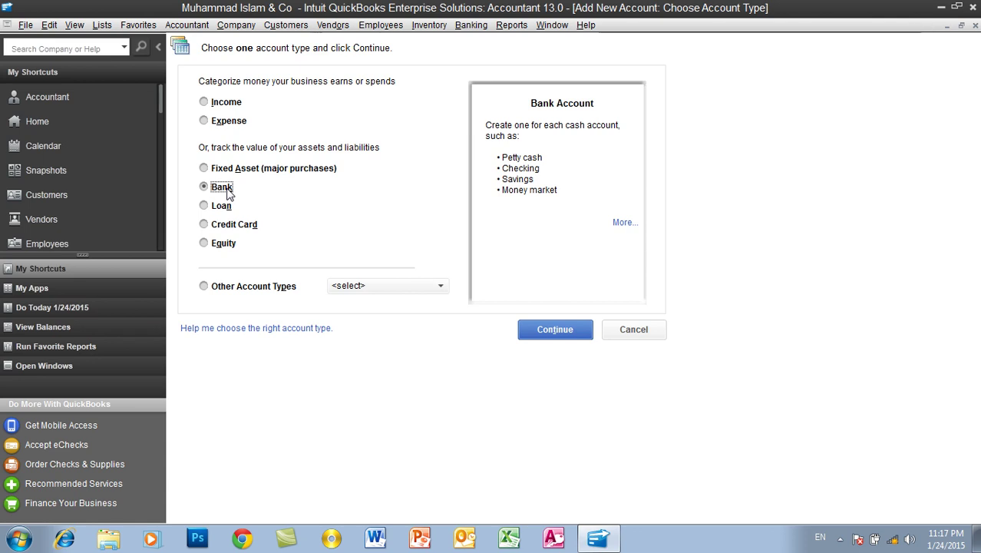
{"action": "left_click", "coordinate": [224, 207]}
{"action": "left_click", "coordinate": [223, 226]}
{"action": "left_click", "coordinate": [221, 246]}
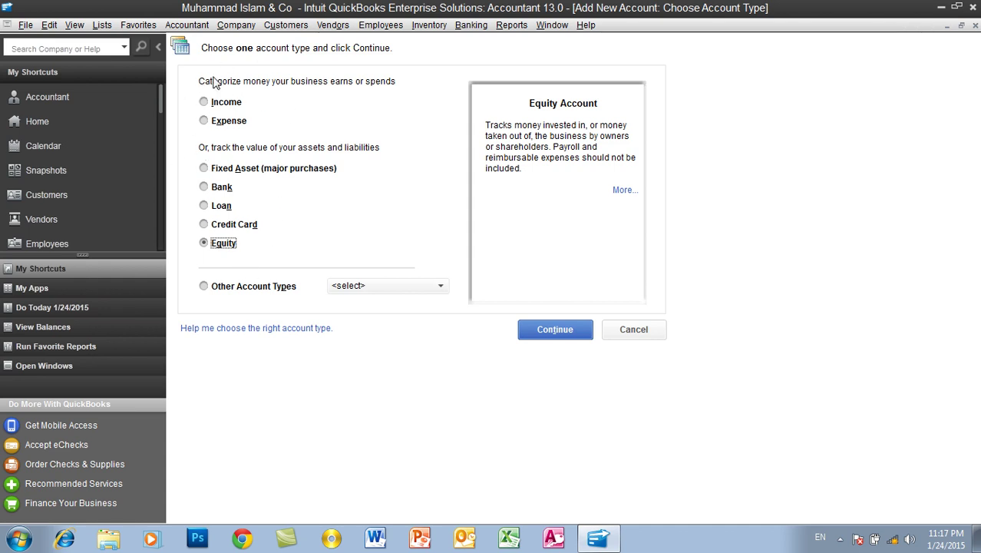
{"action": "left_click", "coordinate": [254, 291]}
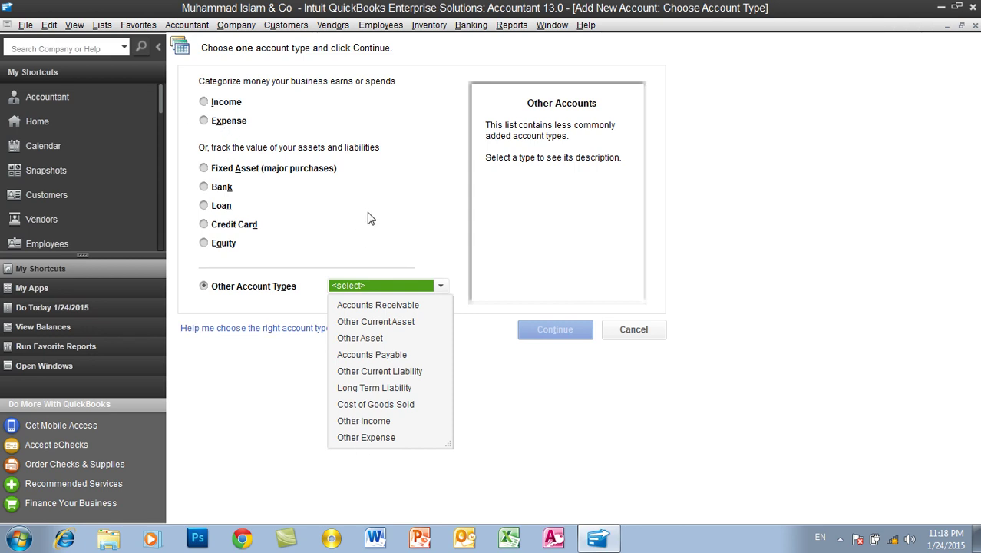
{"action": "left_click", "coordinate": [400, 146]}
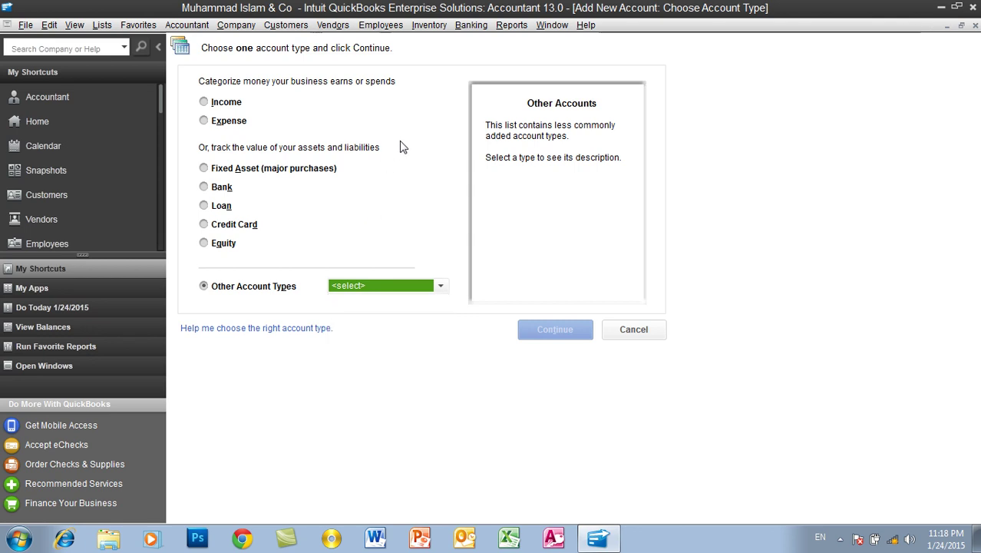
Create and save an income account named "Daily Admission" with the description "My Institute Daily Admission Account"
{"action": "left_click", "coordinate": [215, 111]}
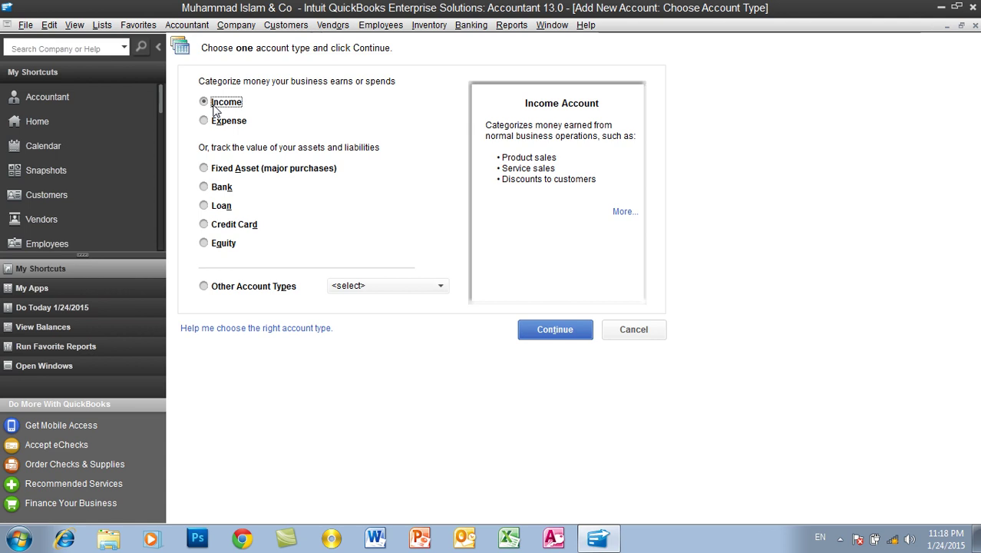
{"action": "left_click", "coordinate": [551, 337]}
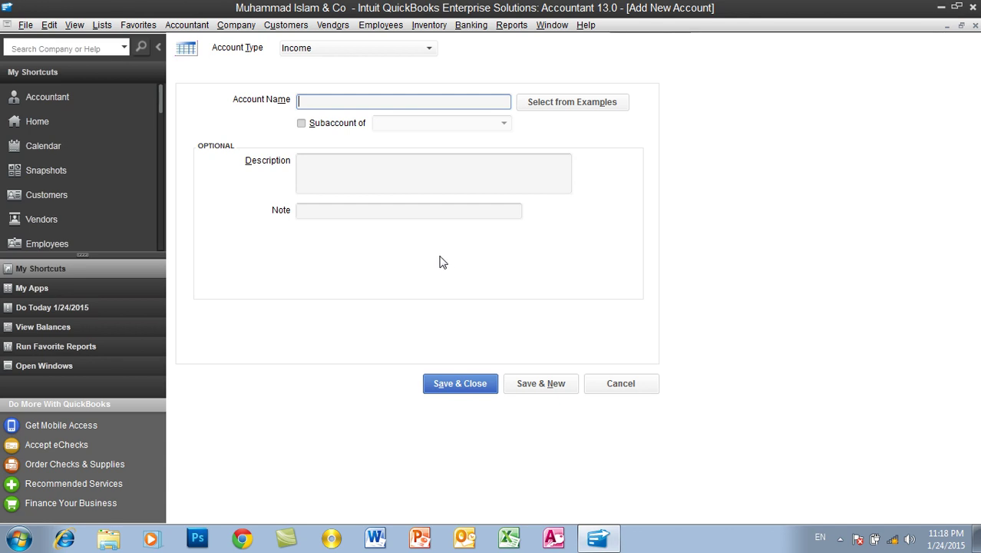
{"action": "left_click", "coordinate": [290, 52]}
{"action": "left_click", "coordinate": [290, 52]}
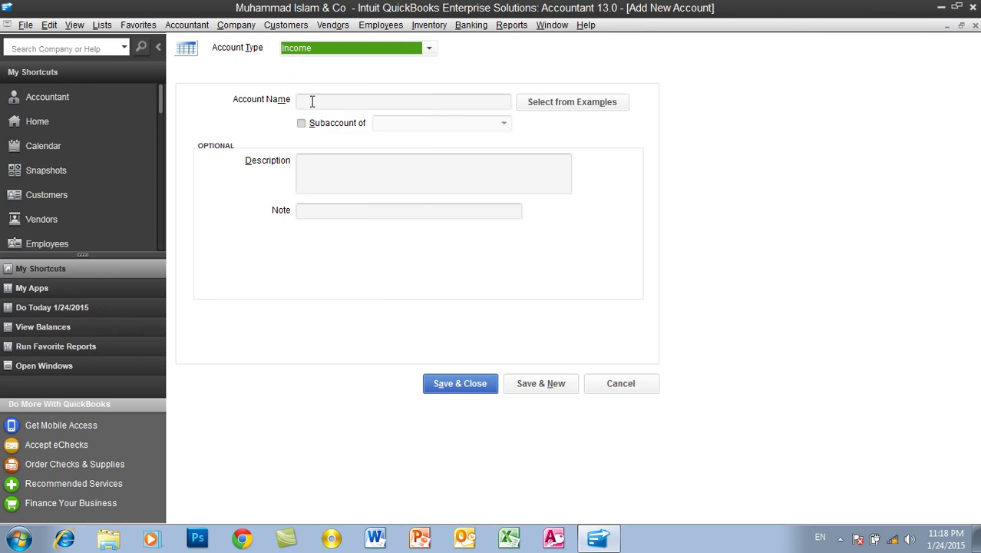
{"action": "left_click", "coordinate": [312, 100]}
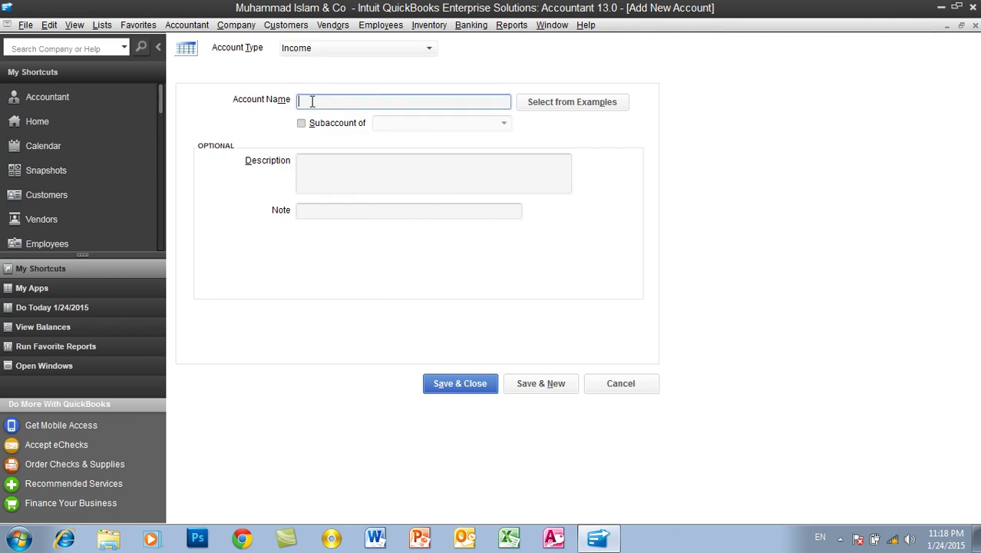
{"action": "type", "text": "Daily Admission"}
{"action": "left_click", "coordinate": [337, 176]}
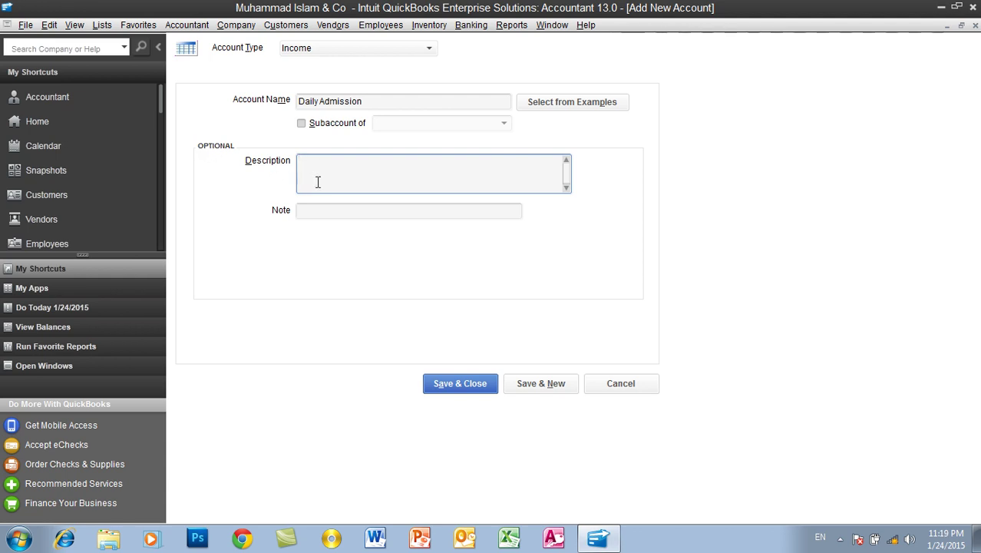
{"action": "type", "text": "M"}
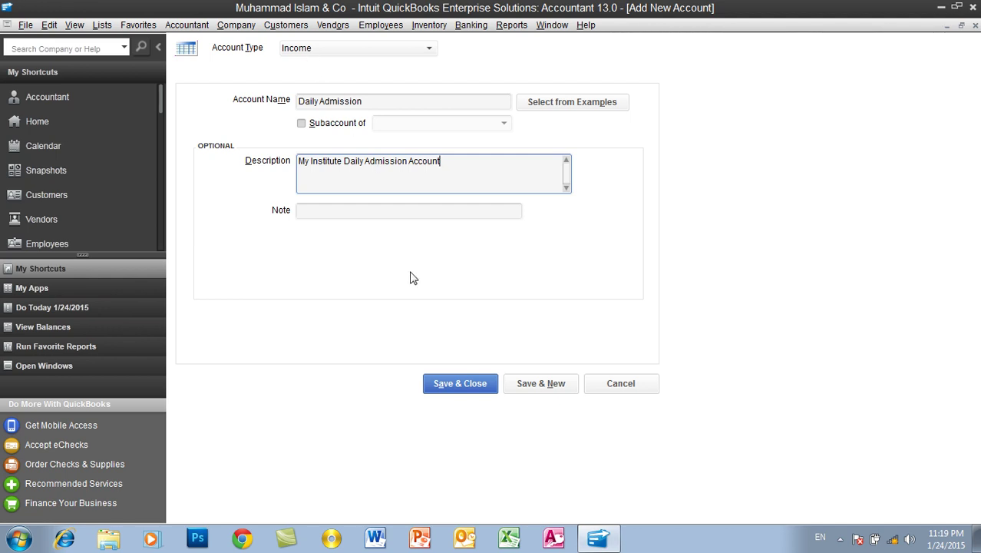
{"action": "left_click", "coordinate": [459, 385]}
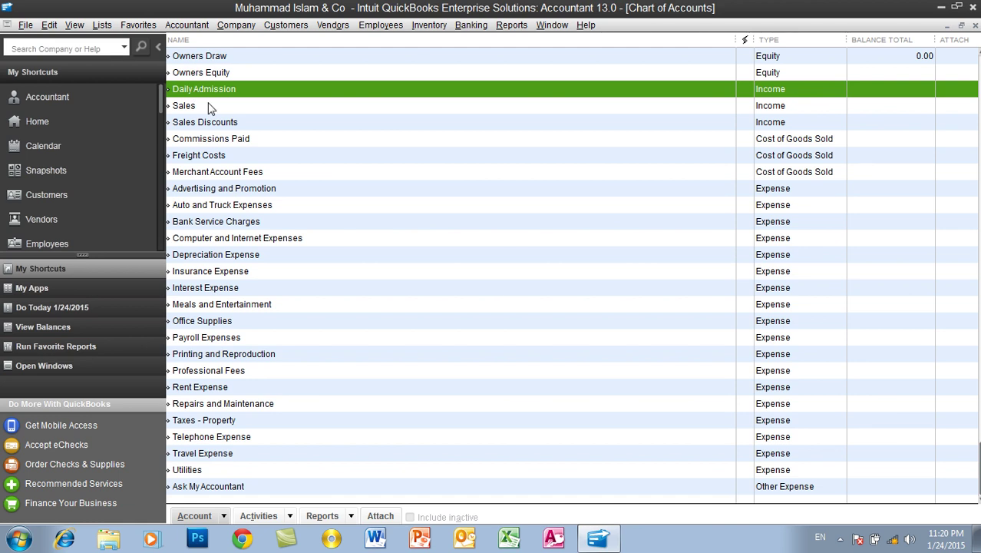
Add an expense account named "Hous Rent" to the chart of accounts, leaving its description empty
{"action": "key", "text": "ctrl+n"}
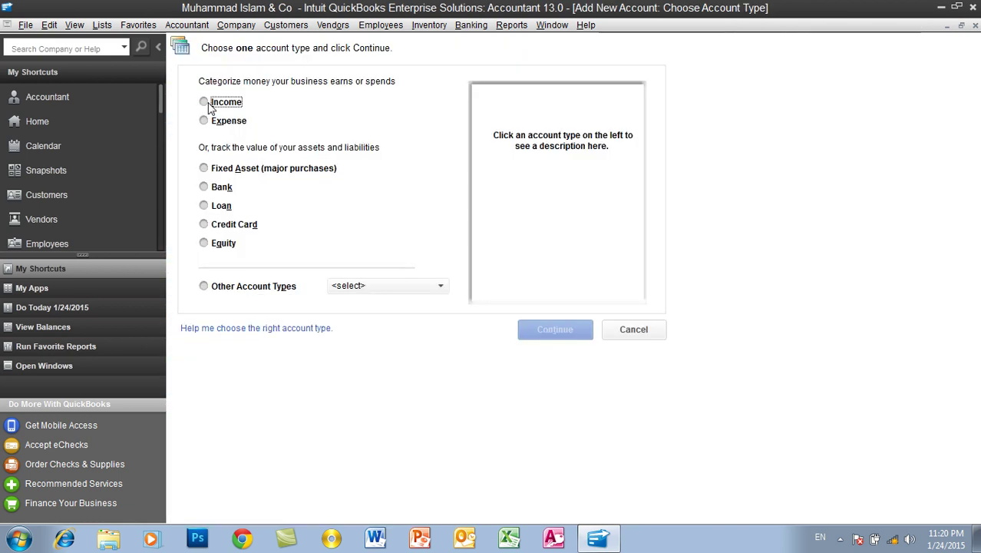
{"action": "left_click", "coordinate": [215, 124]}
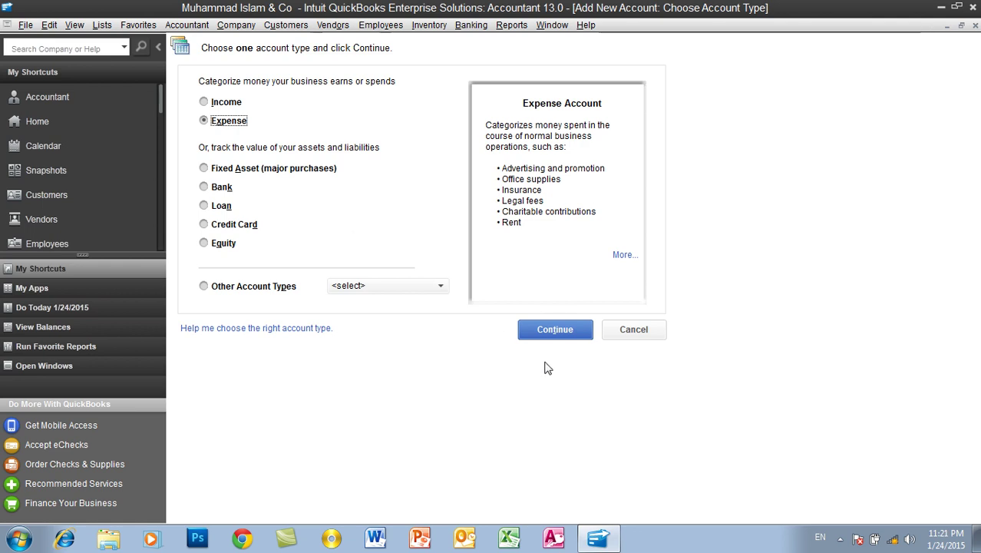
{"action": "left_click", "coordinate": [547, 337]}
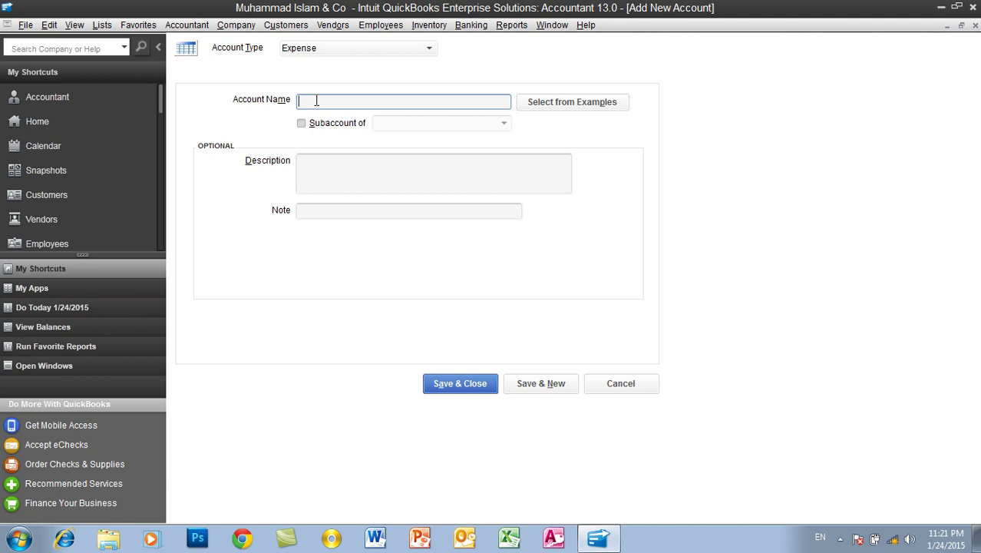
{"action": "type", "text": "Hous Rent"}
{"action": "left_click", "coordinate": [346, 171]}
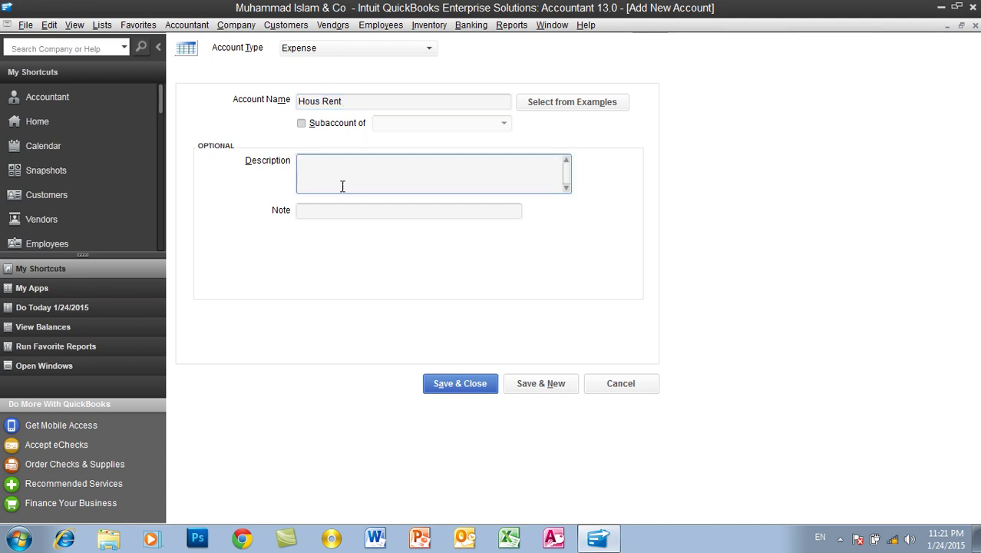
{"action": "left_click", "coordinate": [441, 383]}
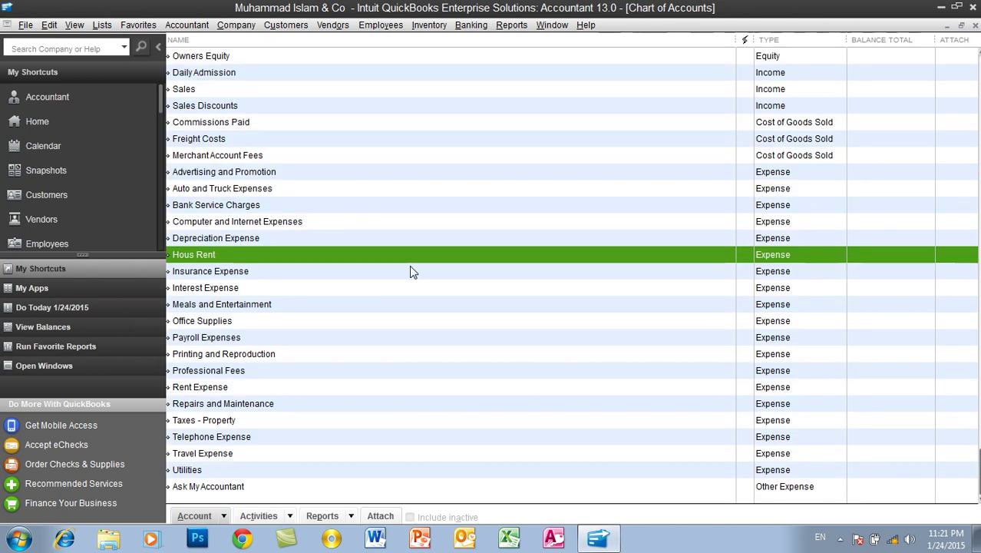
Add an expense account named "Staff Salary" and save it, continuing with another blank account form
{"action": "key", "text": "ctrl+n"}
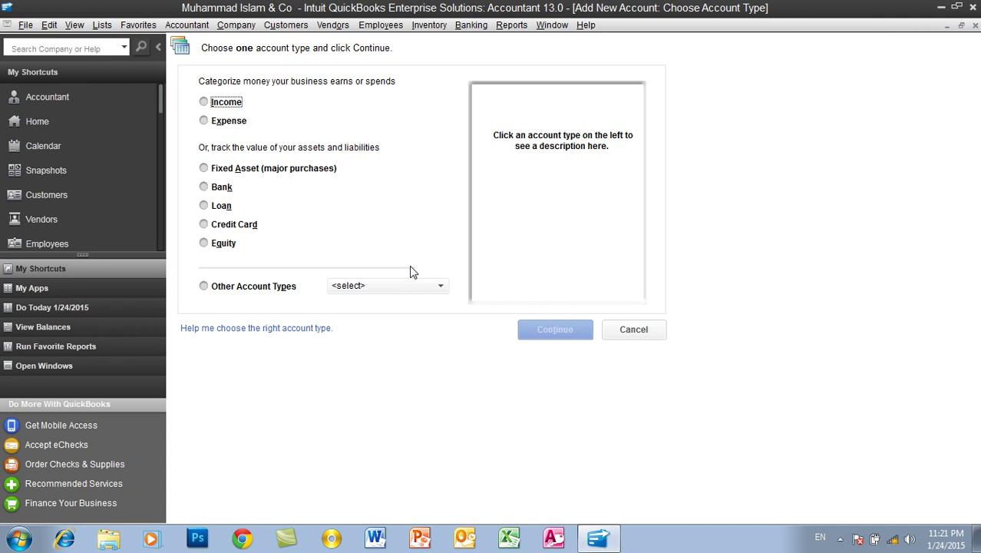
{"action": "left_click", "coordinate": [235, 125]}
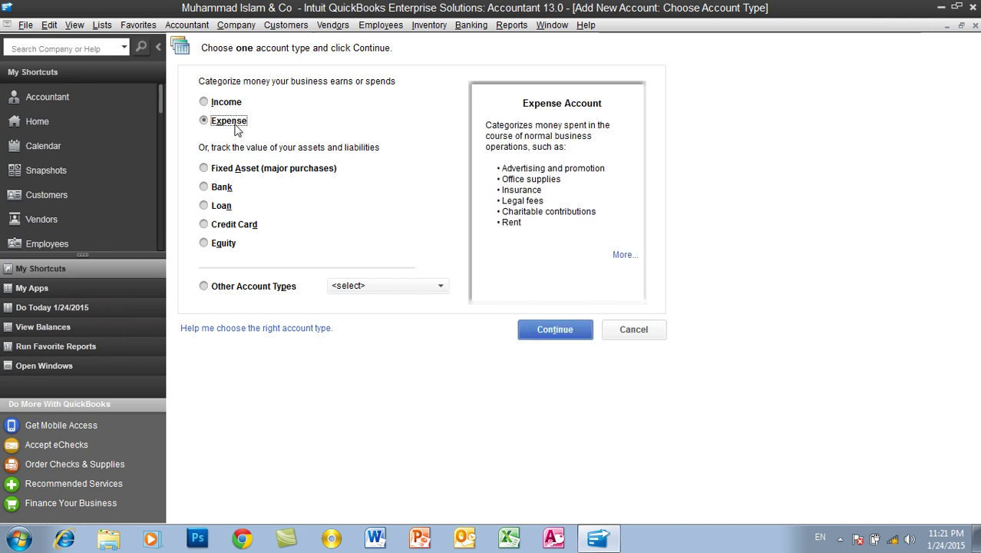
{"action": "left_click", "coordinate": [554, 336]}
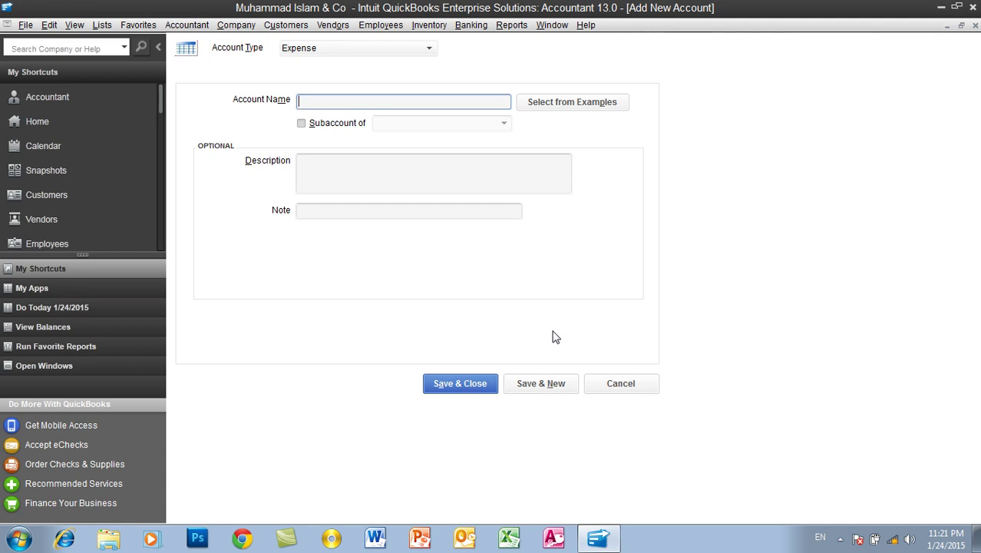
{"action": "type", "text": "Staff Salary"}
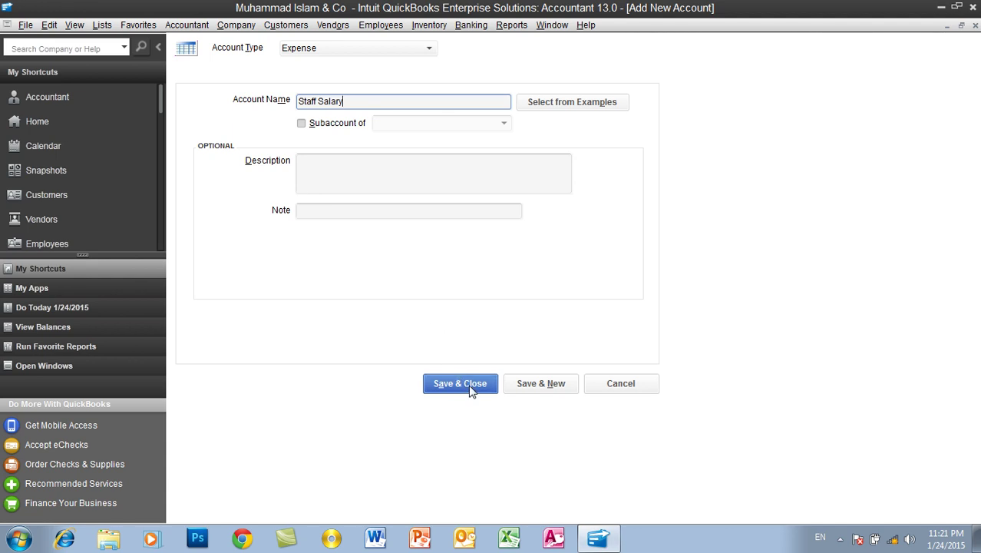
{"action": "left_click", "coordinate": [537, 393]}
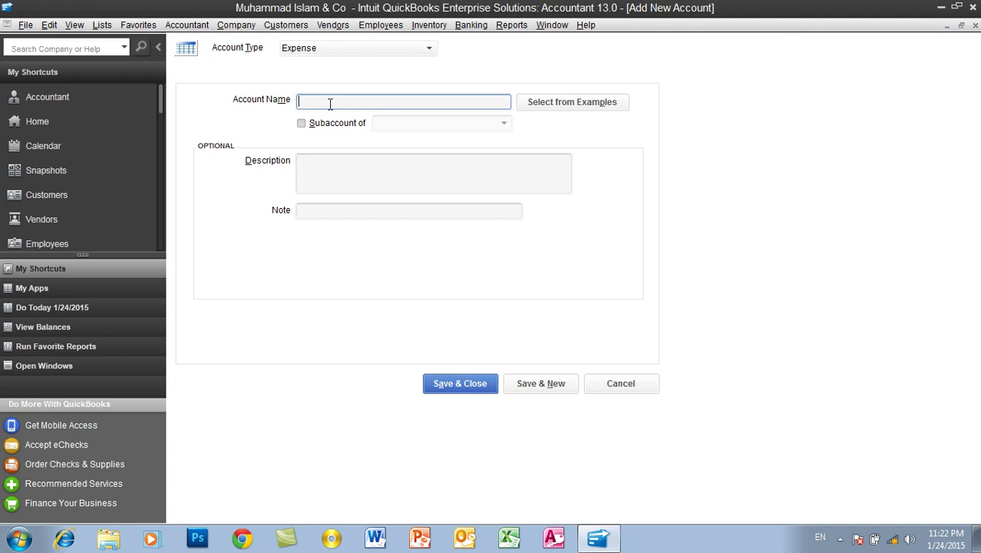
Add an expense account named "English Staff Salary" as a subaccount of Staff Salary, and save it to continue with another blank form
{"action": "type", "text": "English Staff Salary"}
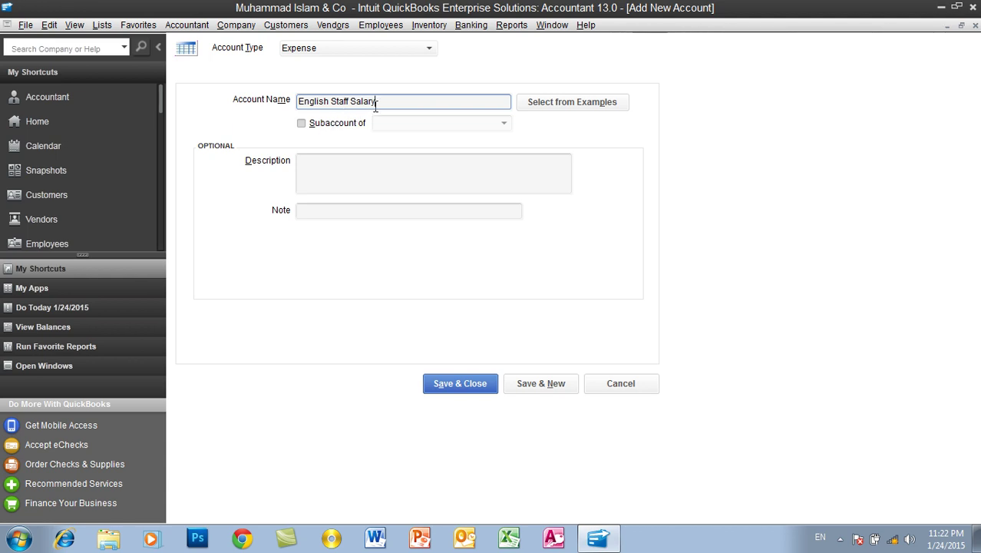
{"action": "left_click_drag", "start_coordinate": [379, 100], "coordinate": [299, 94]}
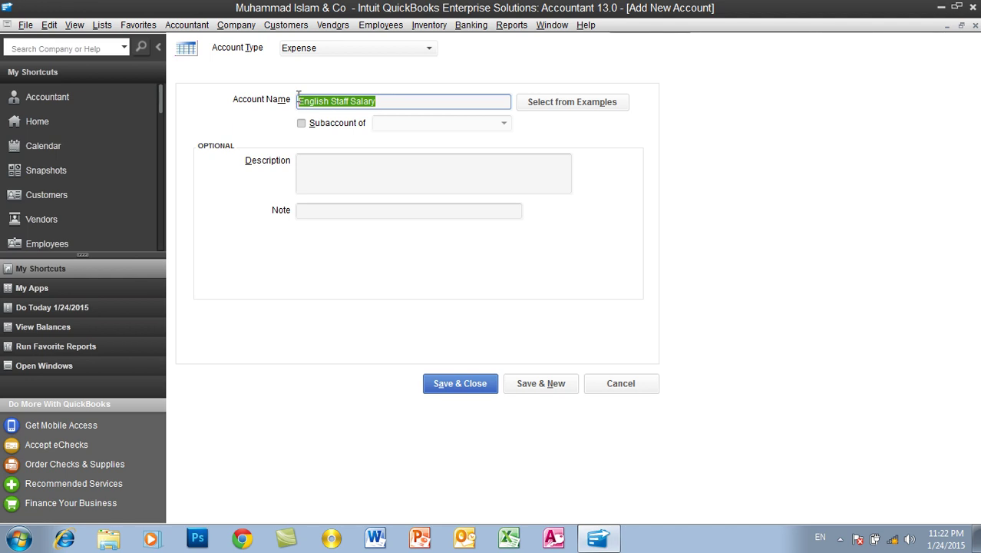
{"action": "left_click", "coordinate": [342, 128]}
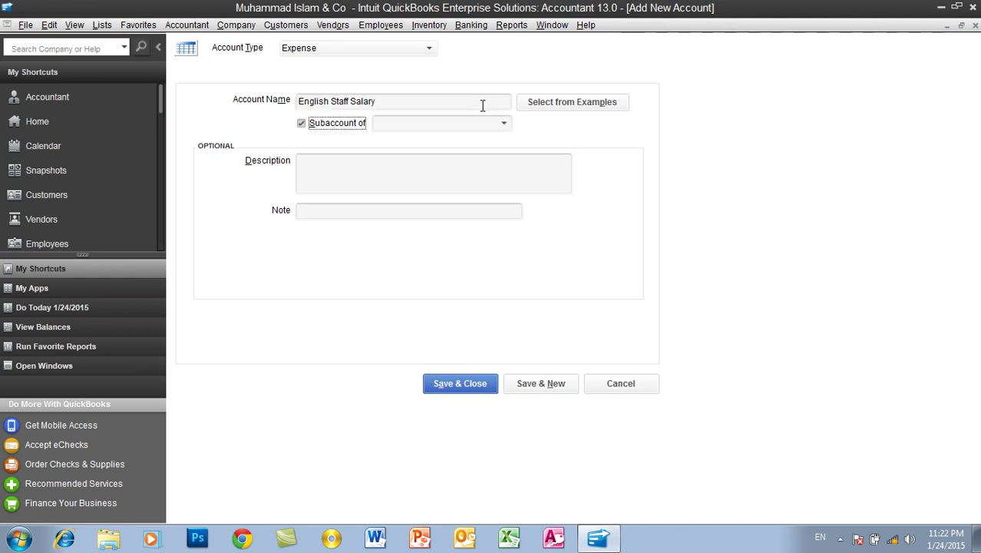
{"action": "left_click", "coordinate": [503, 124]}
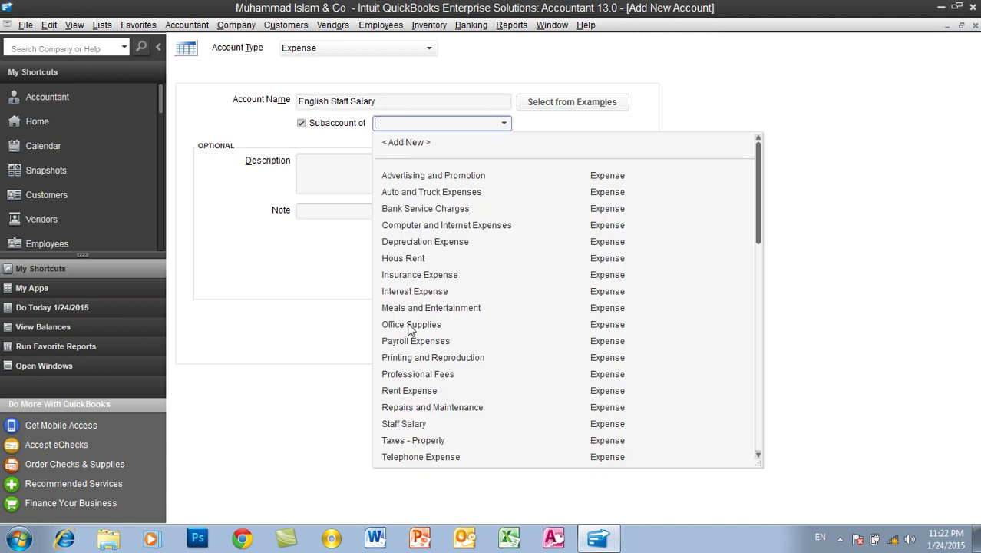
{"action": "left_click", "coordinate": [400, 426]}
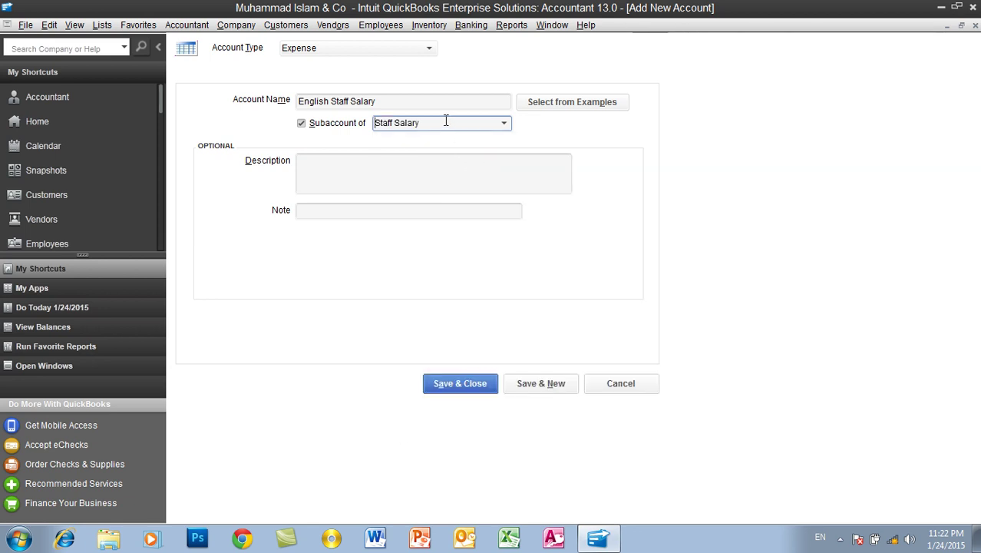
{"action": "left_click", "coordinate": [530, 384]}
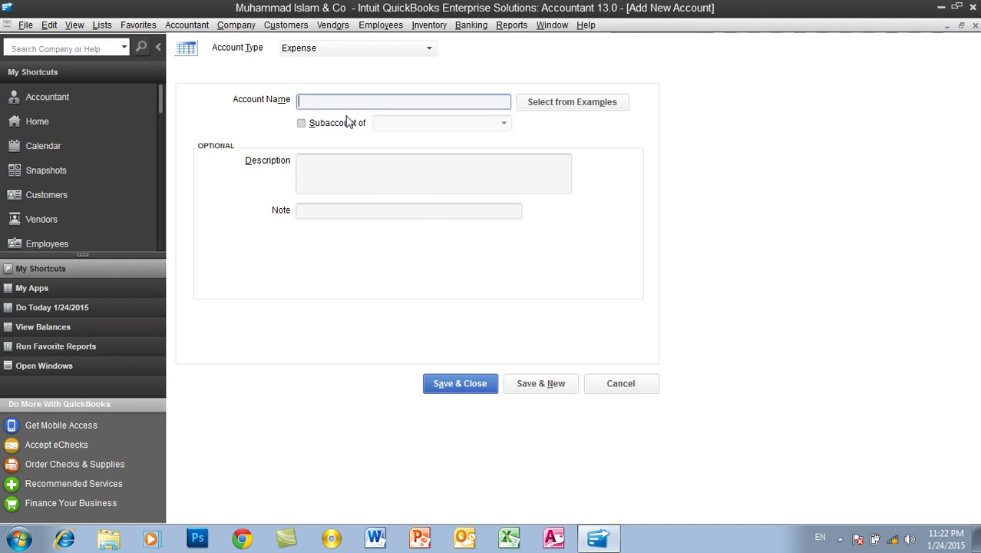
Add an expense account named "IT Staff Salary" as a subaccount of Staff Salary, saving it and closing the form
{"action": "type", "text": "IT Staff Salary"}
{"action": "left_click", "coordinate": [349, 127]}
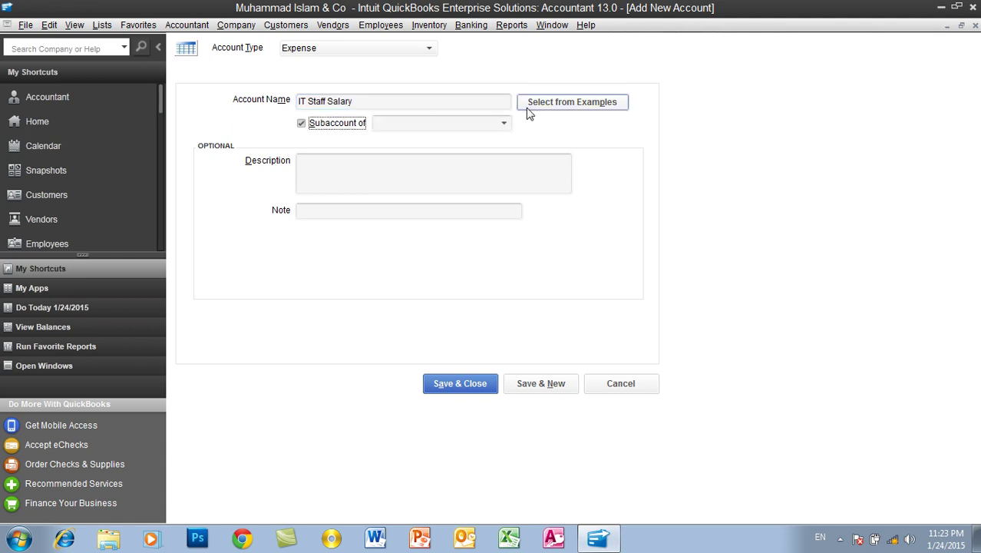
{"action": "left_click", "coordinate": [505, 124]}
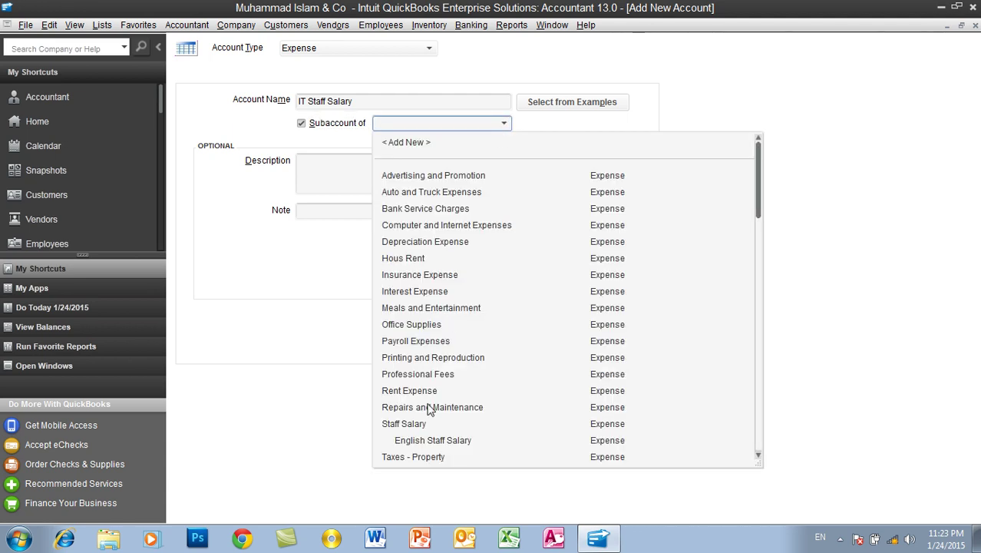
{"action": "left_click", "coordinate": [418, 427]}
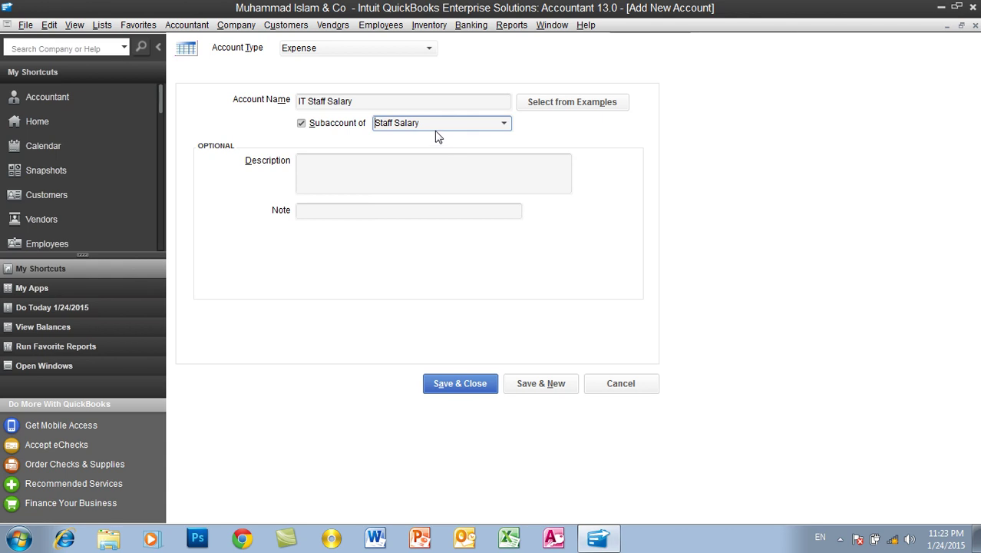
{"action": "left_click", "coordinate": [480, 386]}
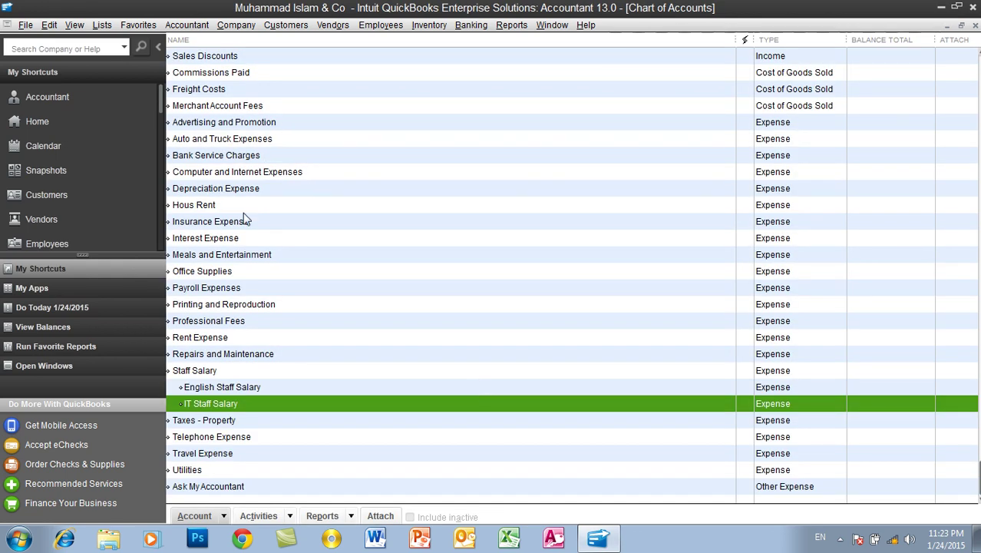
Examine the Staff Salary account and its English and IT subaccounts in the chart of accounts
{"action": "left_click", "coordinate": [200, 372]}
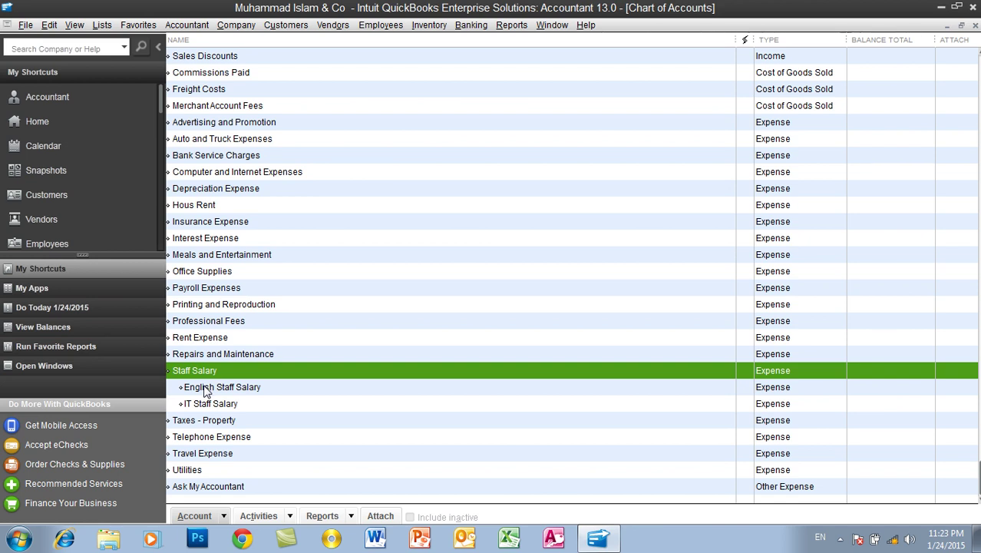
{"action": "left_click", "coordinate": [206, 389]}
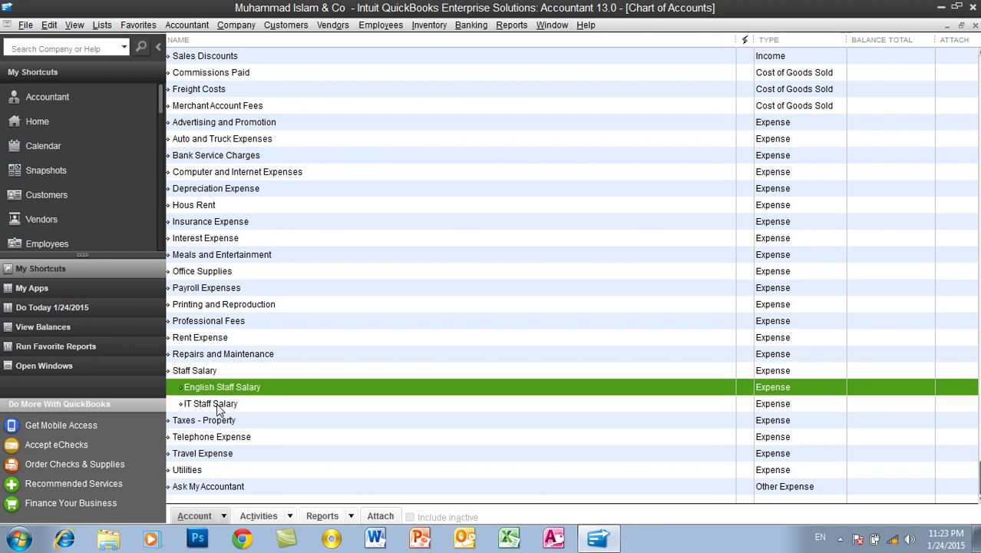
{"action": "left_click", "coordinate": [218, 407]}
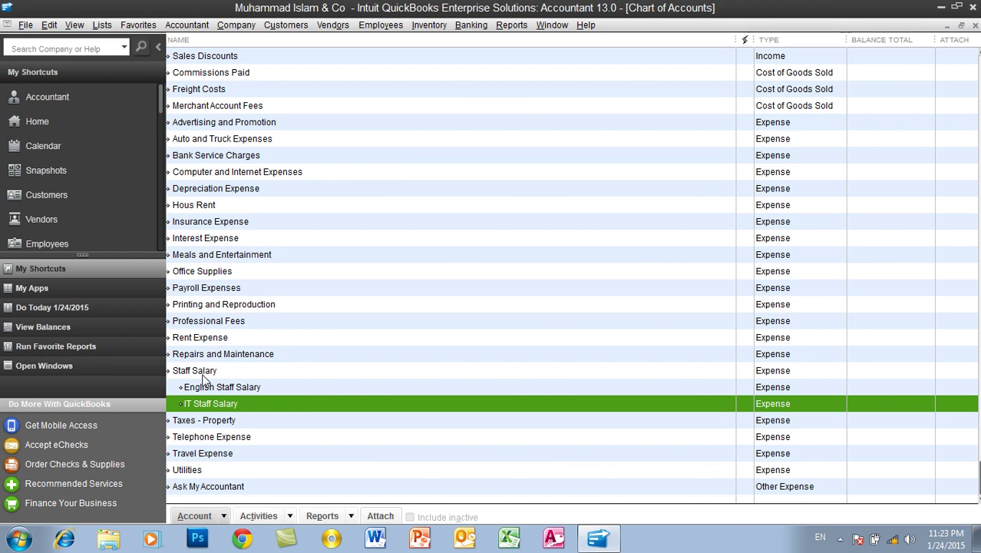
{"action": "left_click", "coordinate": [203, 375]}
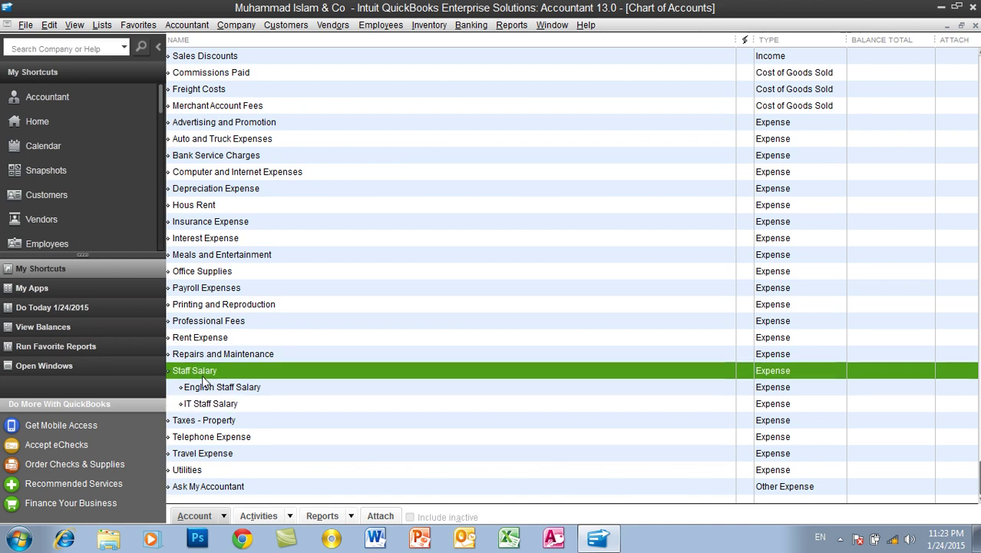
{"action": "left_click", "coordinate": [204, 387]}
{"action": "left_click", "coordinate": [204, 403]}
{"action": "left_click", "coordinate": [202, 392]}
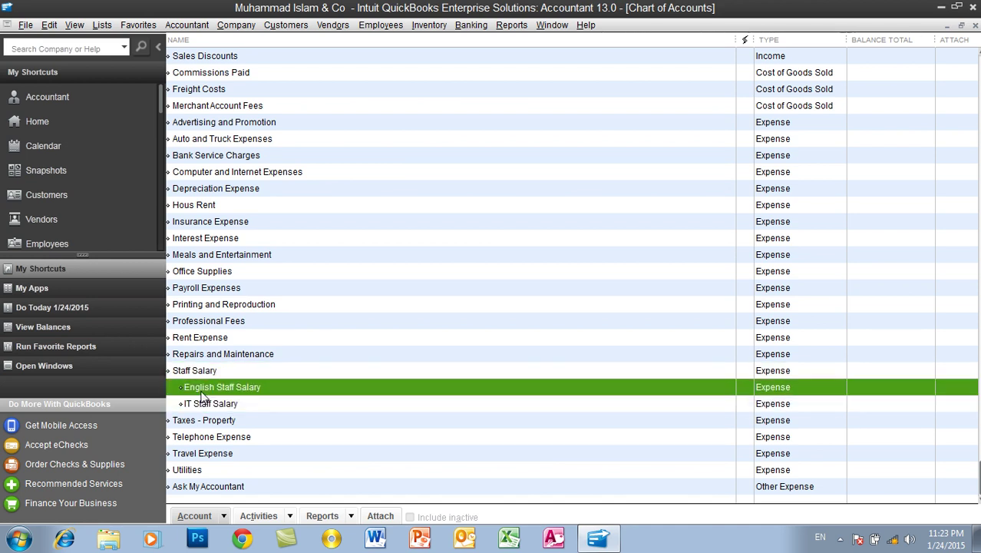
{"action": "left_click", "coordinate": [202, 403]}
{"action": "left_click", "coordinate": [192, 373]}
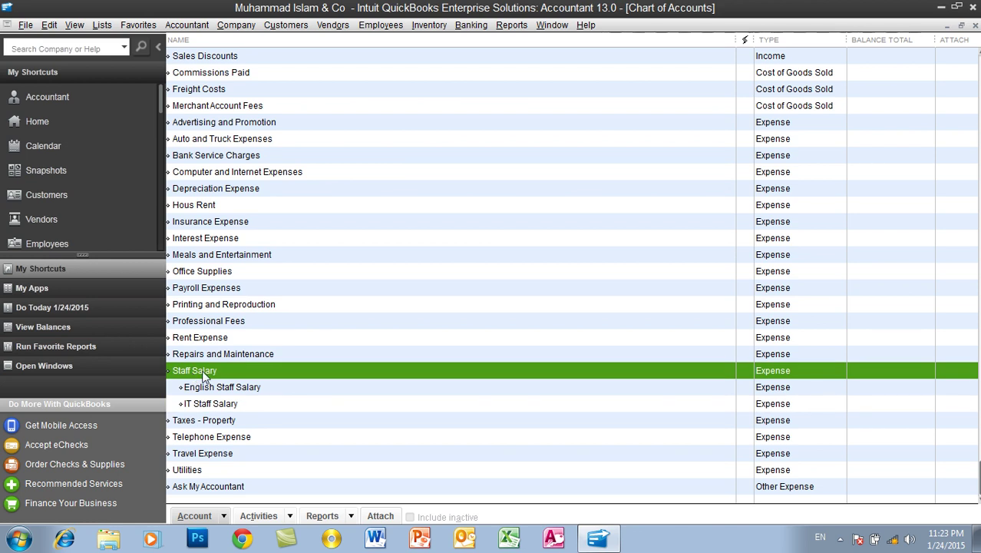
Create a new bank-type account named "Kabul AC" and begin its description with "this"
{"action": "key", "text": "ctrl+n"}
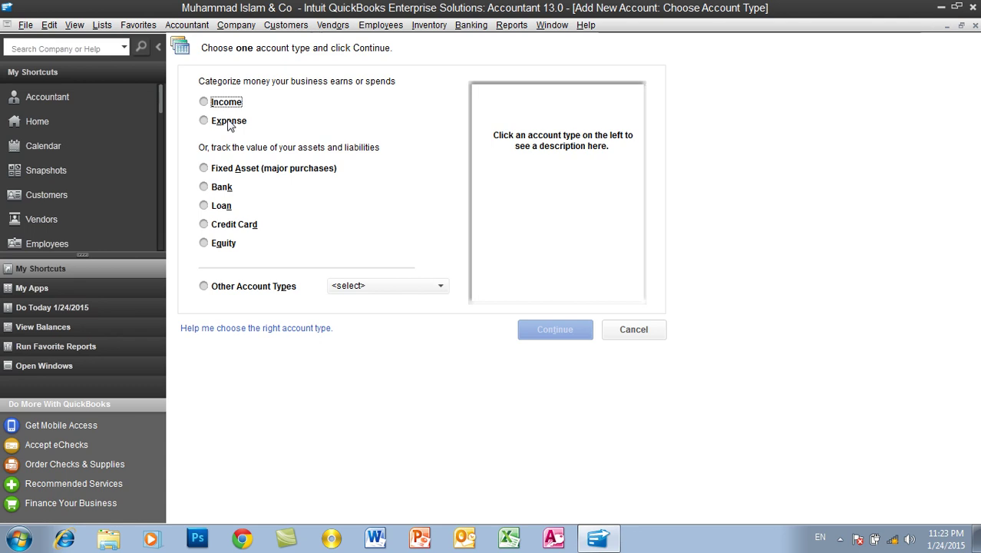
{"action": "left_click", "coordinate": [225, 189]}
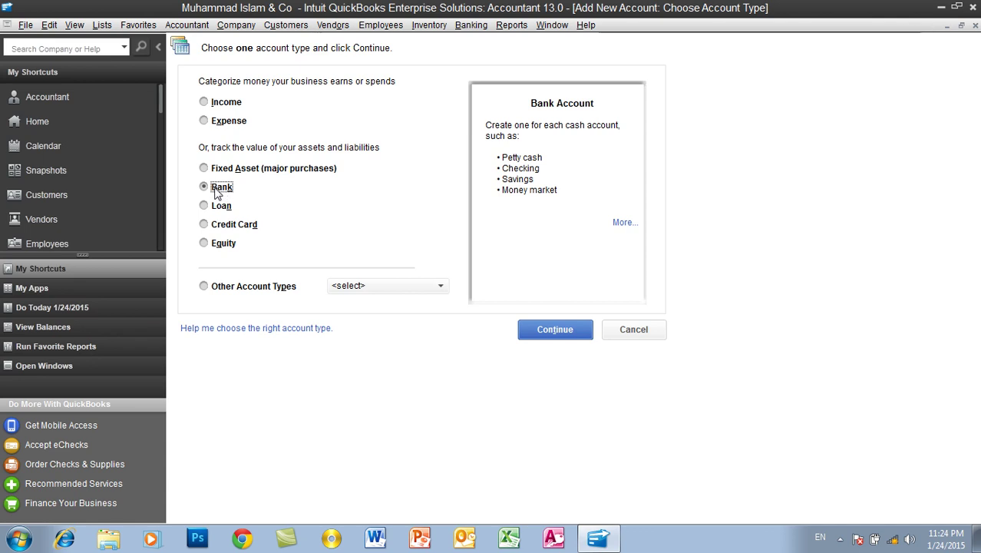
{"action": "left_click", "coordinate": [543, 330]}
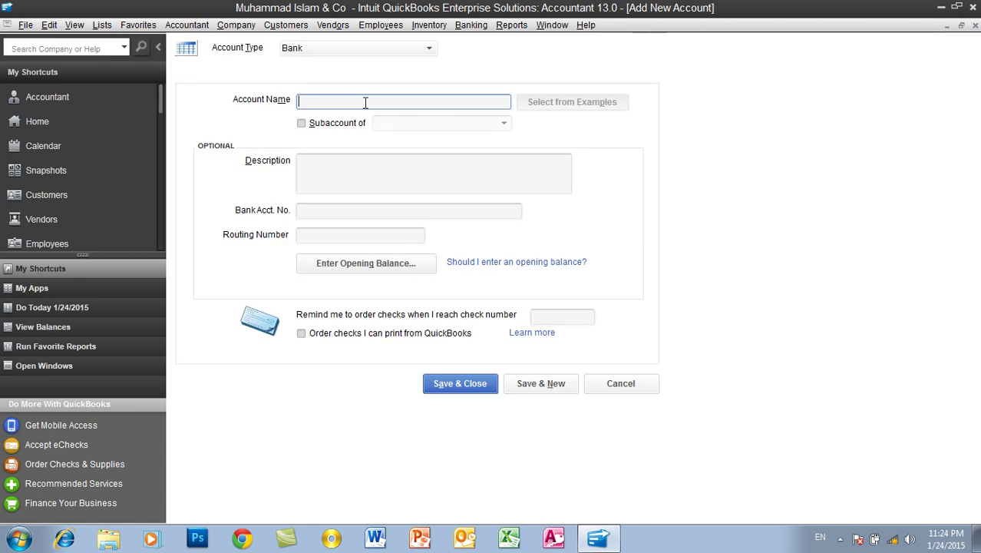
{"action": "type", "text": "Kabul AC"}
{"action": "left_click", "coordinate": [330, 163]}
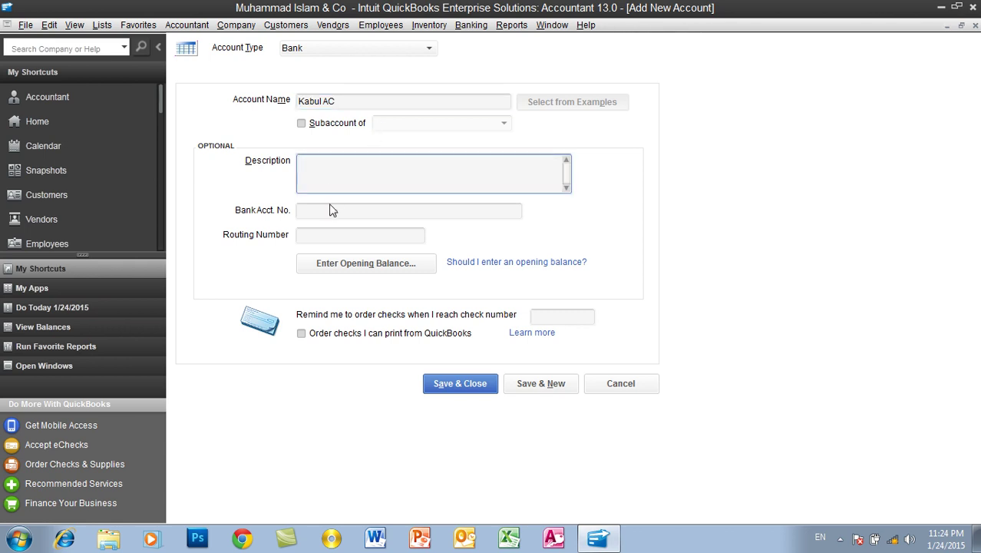
{"action": "type", "text": "K"}
{"action": "type", "text": "this "}
{"action": "type", "text": "Account "}
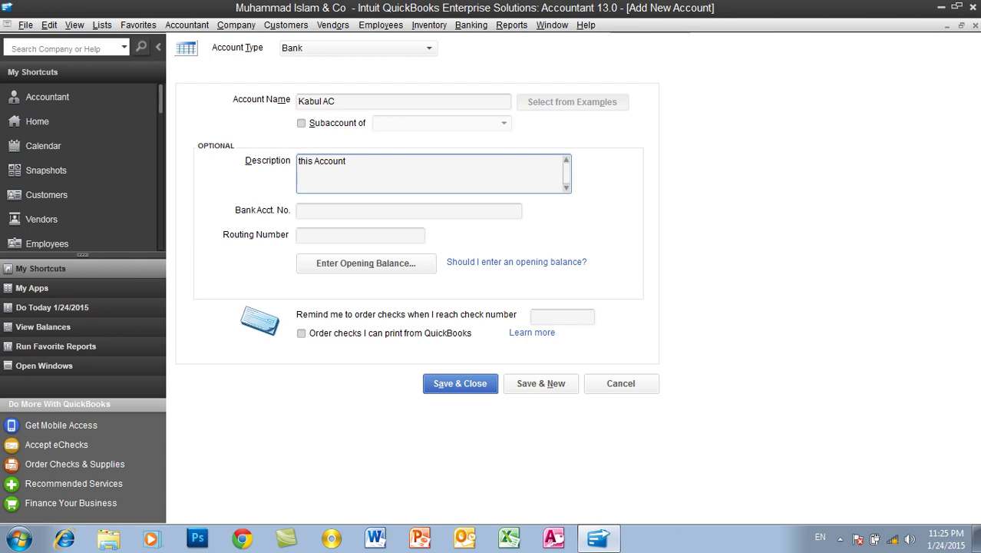
{"action": "type", "text": "is Lou"}
{"action": "key", "text": "BackSpace"}
{"action": "type", "text": "ocated in Kab"}
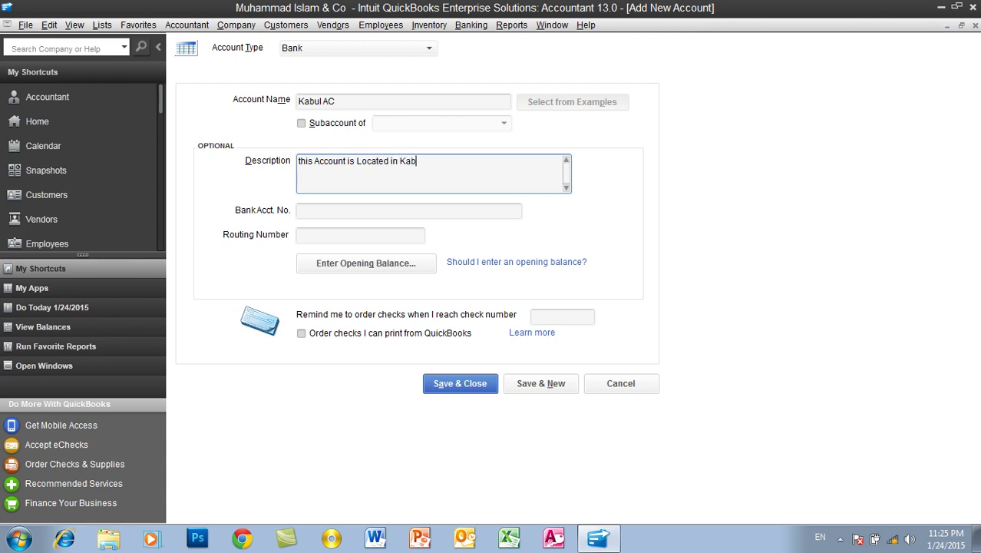
{"action": "key", "text": "BackSpace"}
{"action": "key", "text": "BackSpace"}
{"action": "key", "text": "BackSpace"}
{"action": "key", "text": "BackSpace"}
{"action": "key", "text": "BackSpace"}
{"action": "key", "text": "BackSpace"}
{"action": "key", "text": "BackSpace"}
{"action": "key", "text": "BackSpace"}
{"action": "key", "text": "BackSpace"}
{"action": "key", "text": "BackSpace"}
{"action": "key", "text": "BackSpace"}
{"action": "key", "text": "BackSpace"}
{"action": "key", "text": "BackSpace"}
{"action": "key", "text": "BackSpace"}
{"action": "key", "text": "BackSpace"}
{"action": "key", "text": "BackSpace"}
{"action": "key", "text": "BackSpace"}
{"action": "key", "text": "BackSpace"}
{"action": "key", "text": "BackSpace"}
{"action": "key", "text": "BackSpace"}
{"action": "key", "text": "BackSpace"}
{"action": "key", "text": "BackSpace"}
{"action": "key", "text": "BackSpace"}
{"action": "key", "text": "BackSpace"}
{"action": "key", "text": "BackSpace"}
Complete the description as "this is related to Kabul Bank" and enter the bank account number
{"action": "type", "text": "is"}
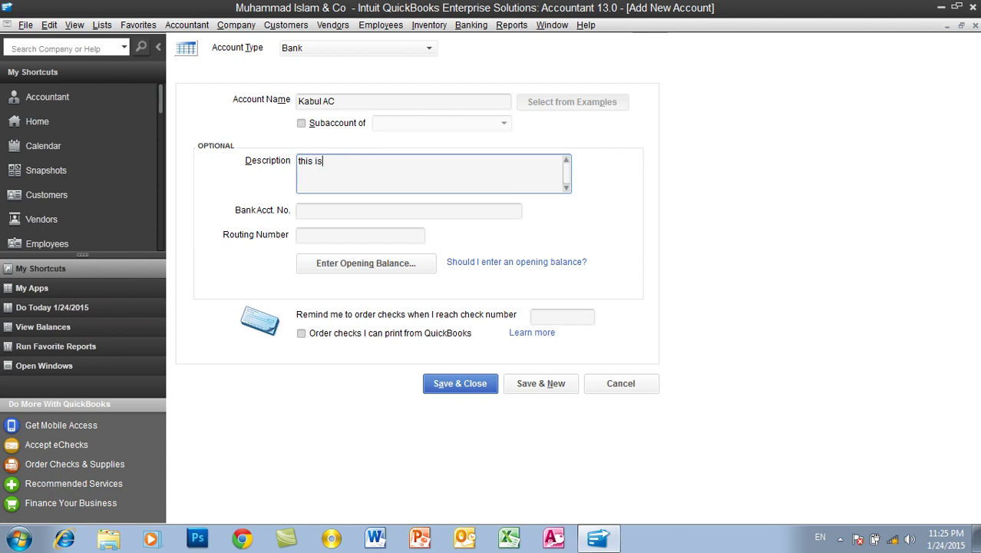
{"action": "type", "text": "related to Kabul Bank"}
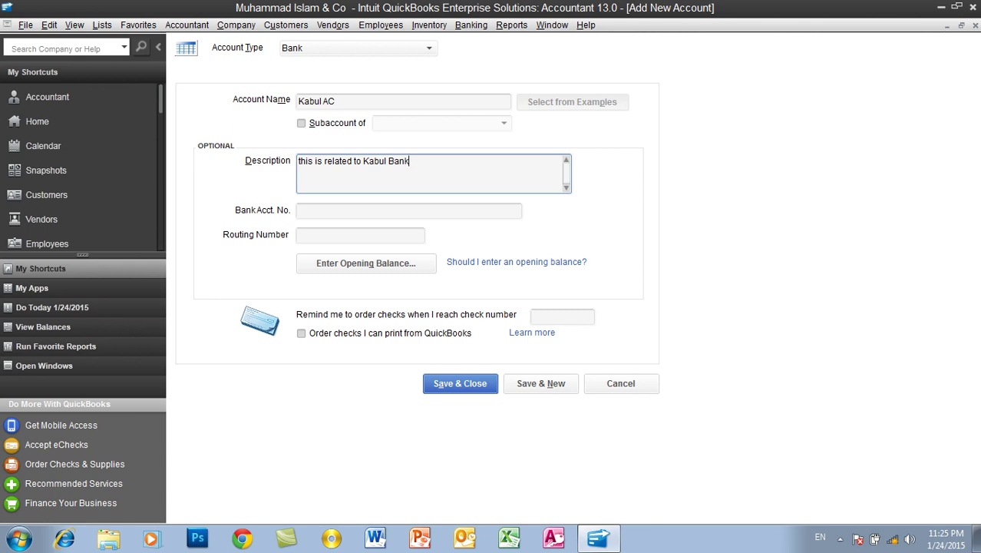
{"action": "left_click", "coordinate": [316, 216]}
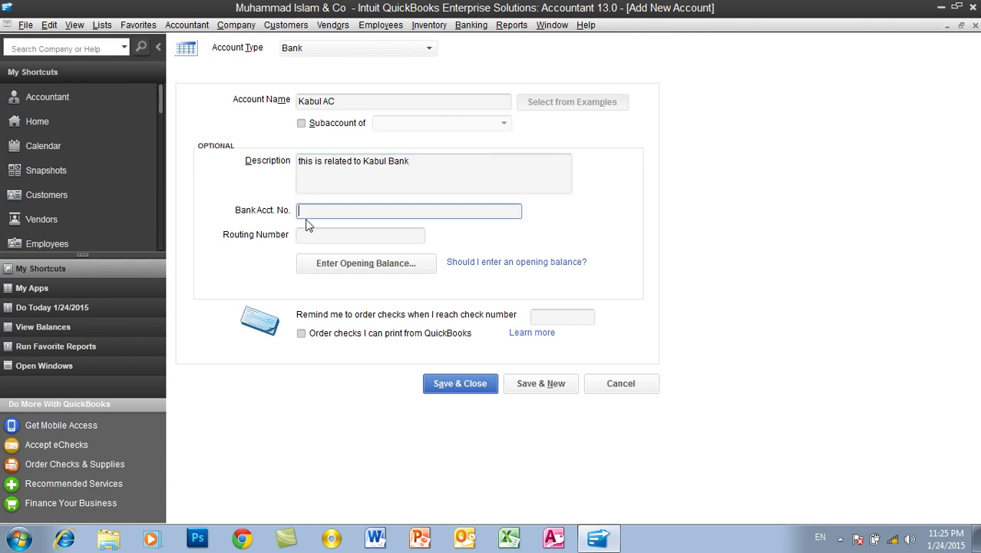
{"action": "type", "text": "10101010"}
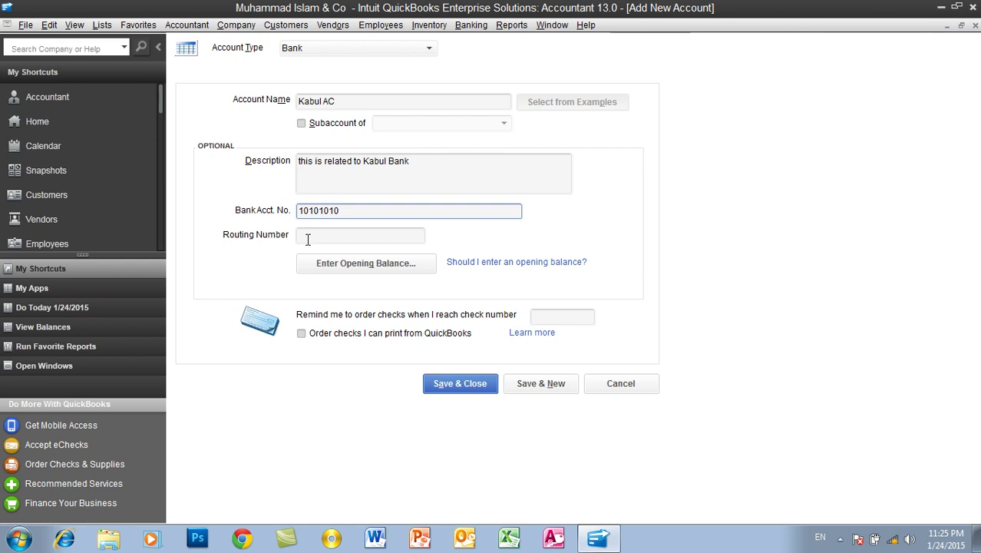
{"action": "left_click_drag", "start_coordinate": [345, 208], "coordinate": [291, 216]}
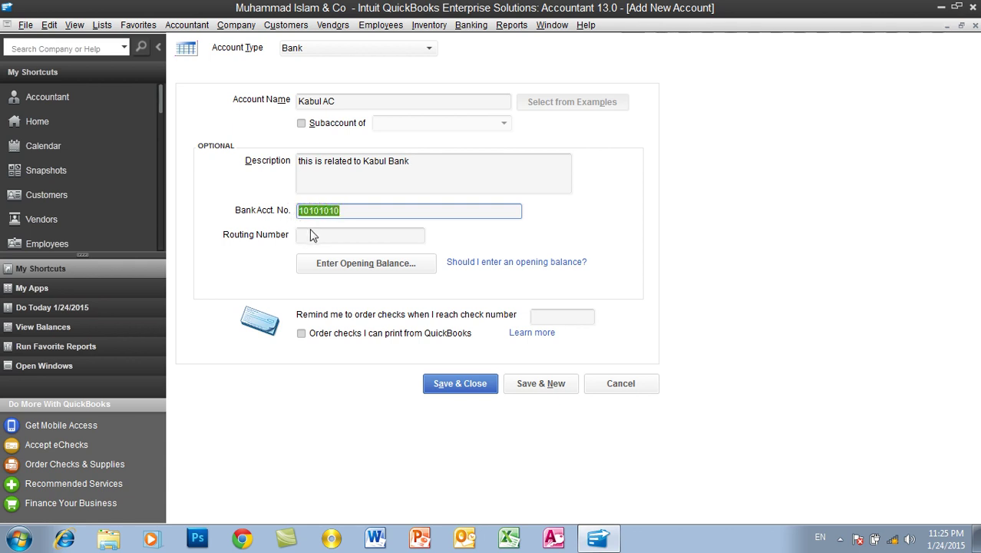
{"action": "left_click", "coordinate": [310, 233]}
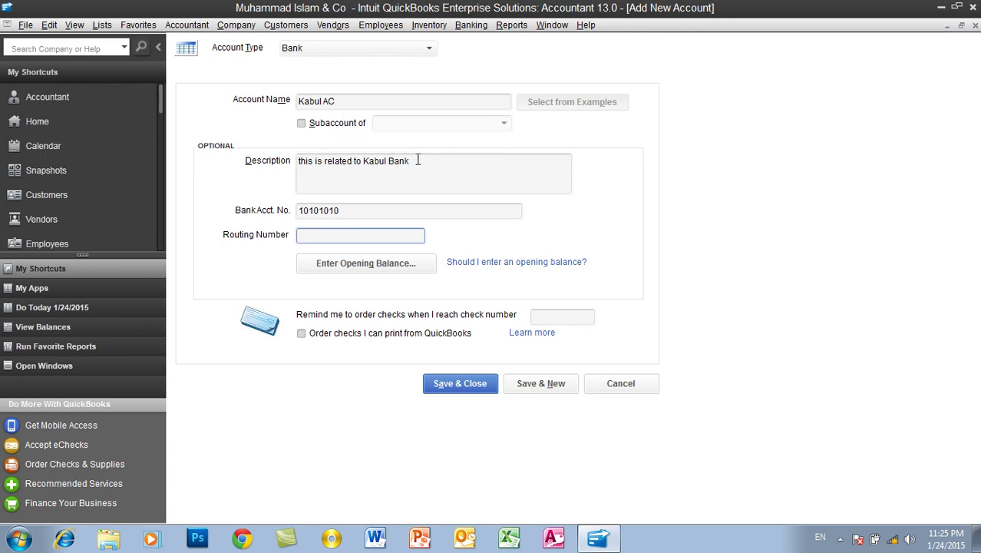
{"action": "left_click_drag", "start_coordinate": [415, 159], "coordinate": [314, 157]}
{"action": "left_click", "coordinate": [348, 210]}
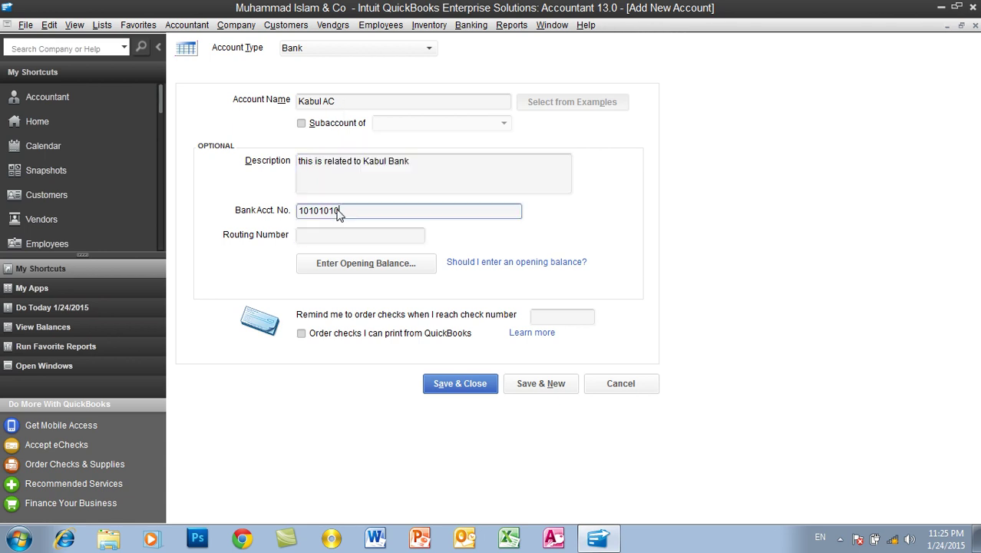
{"action": "left_click", "coordinate": [300, 235]}
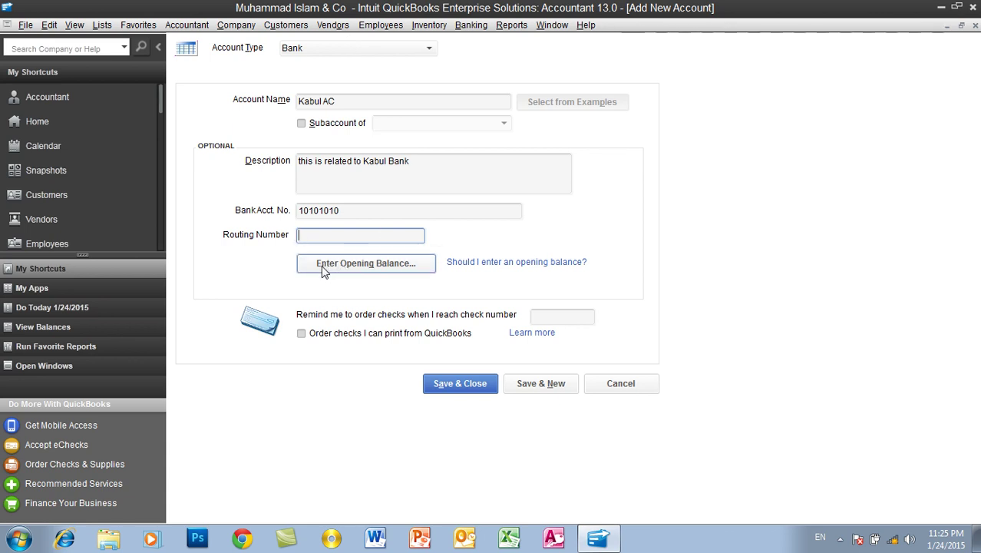
Enter an opening balance of 200,000 for the Kabul AC account with a statement ending date of 01/24/2015
{"action": "left_click", "coordinate": [385, 270]}
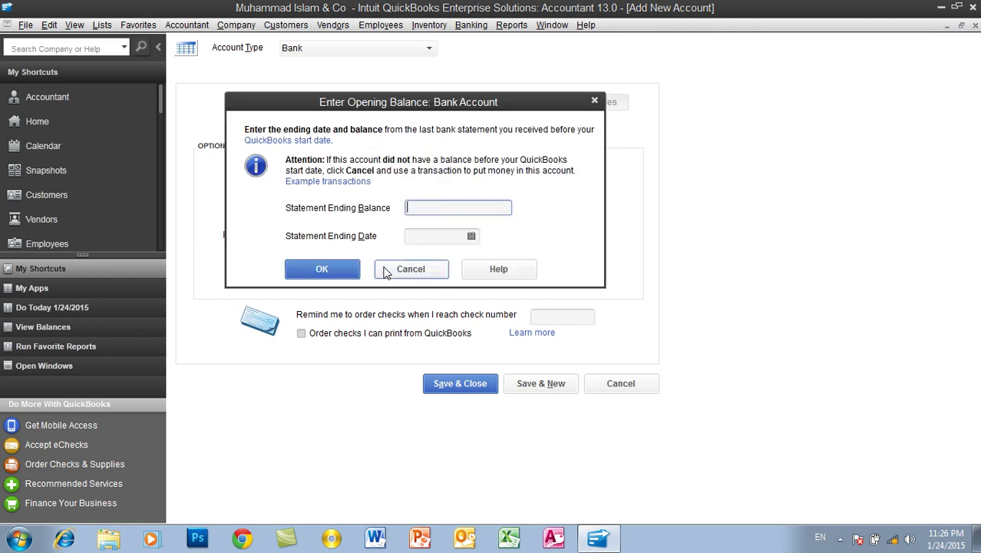
{"action": "left_click", "coordinate": [385, 269]}
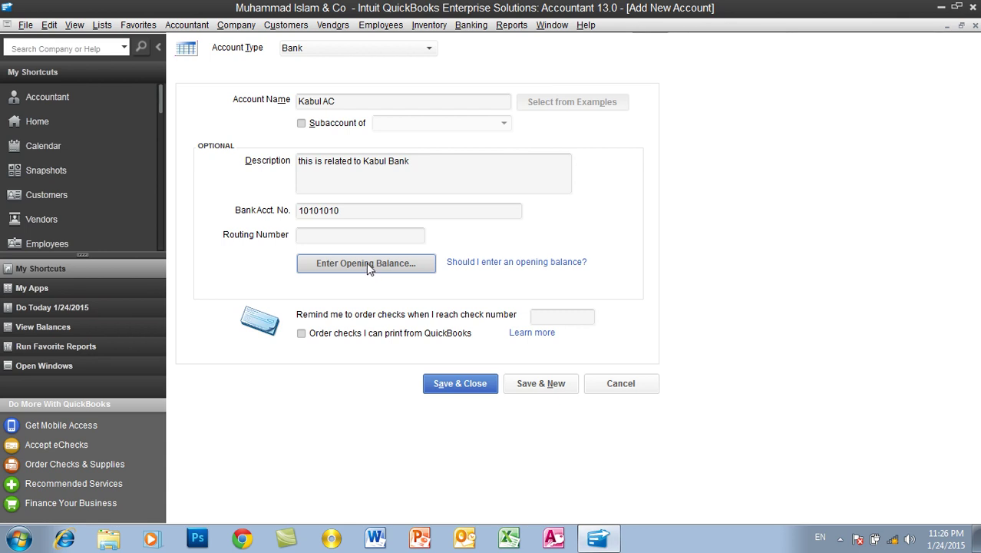
{"action": "left_click", "coordinate": [356, 268]}
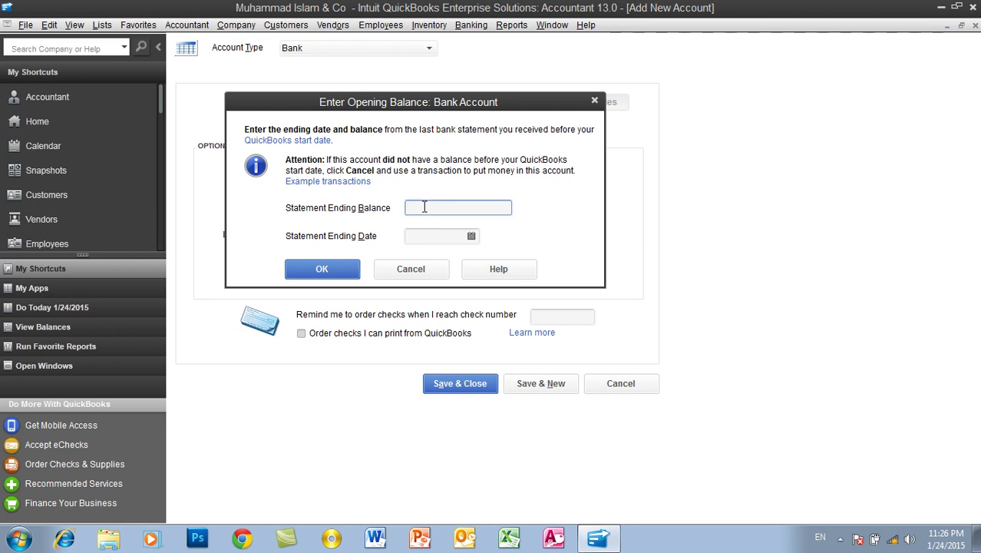
{"action": "type", "text": "200000"}
{"action": "key", "text": "Tab"}
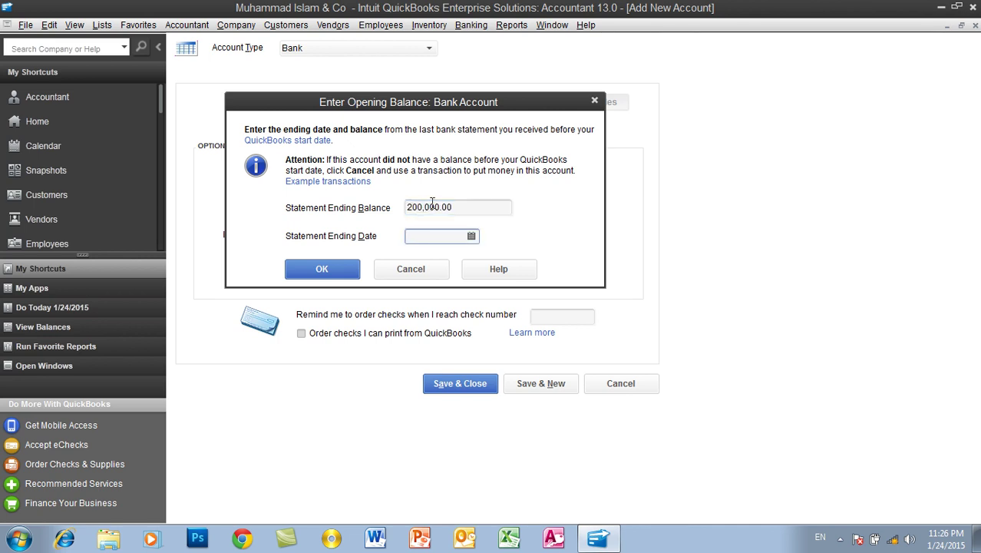
{"action": "left_click", "coordinate": [471, 236]}
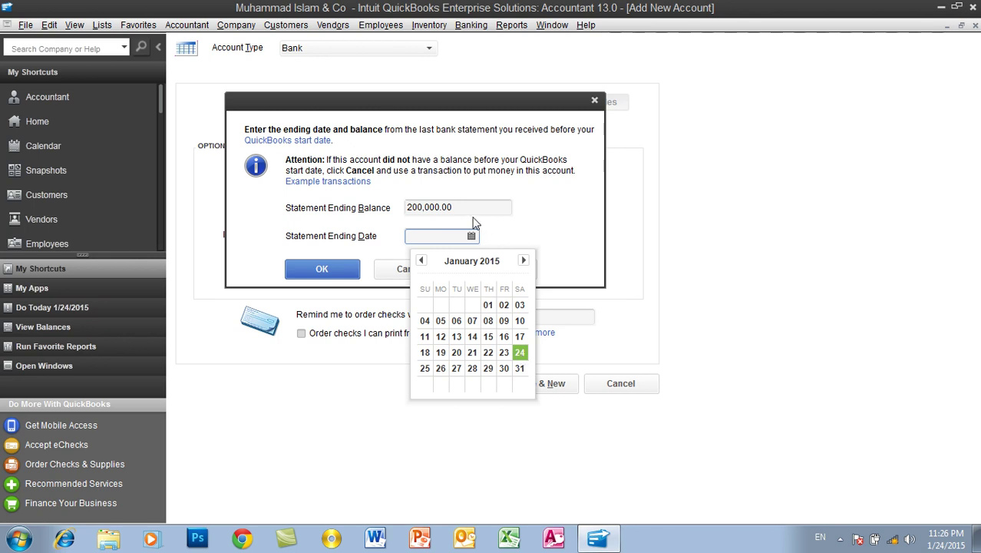
{"action": "left_click", "coordinate": [521, 353]}
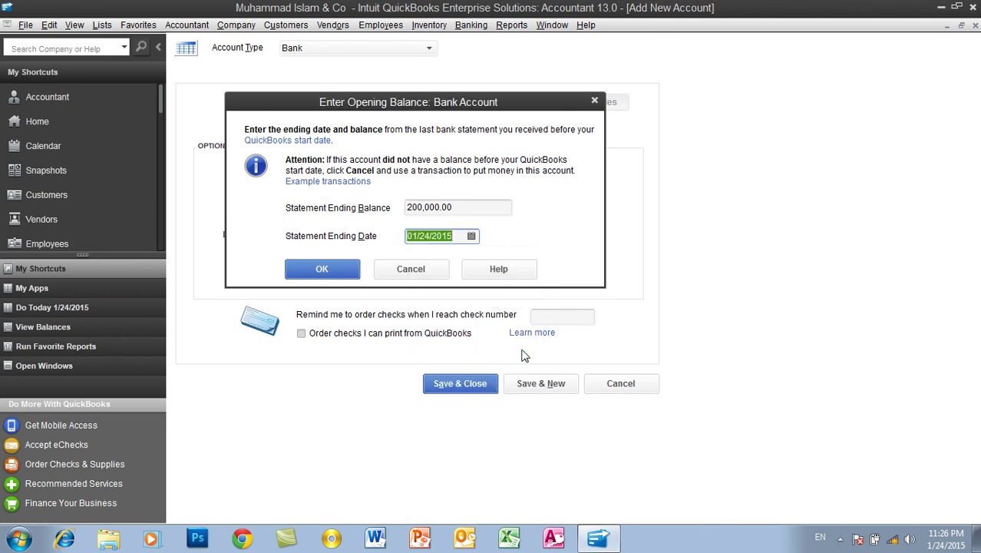
{"action": "left_click", "coordinate": [323, 273]}
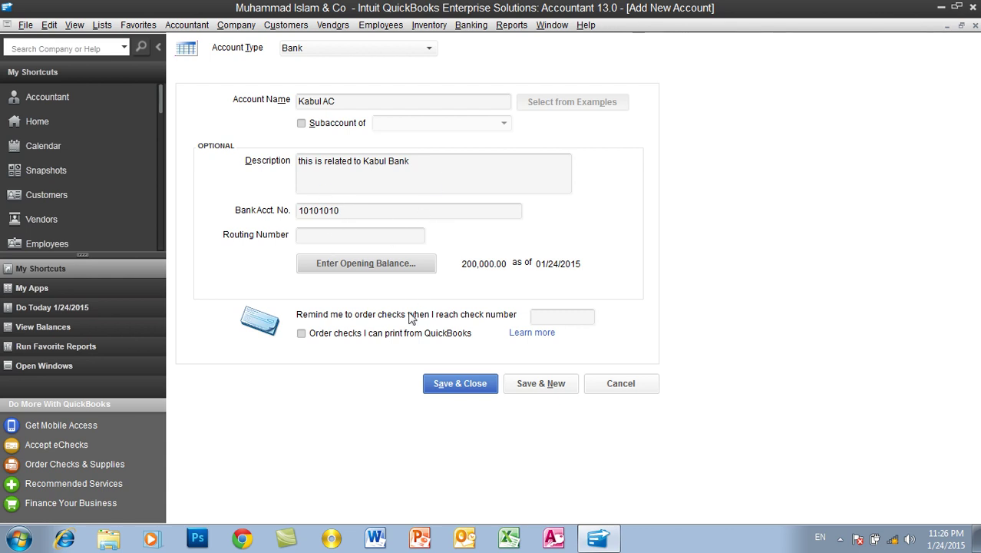
Save the Kabul AC account without setting up online services and select Opening Balance Equity in the chart of accounts
{"action": "left_click", "coordinate": [463, 390]}
{"action": "left_click", "coordinate": [461, 384]}
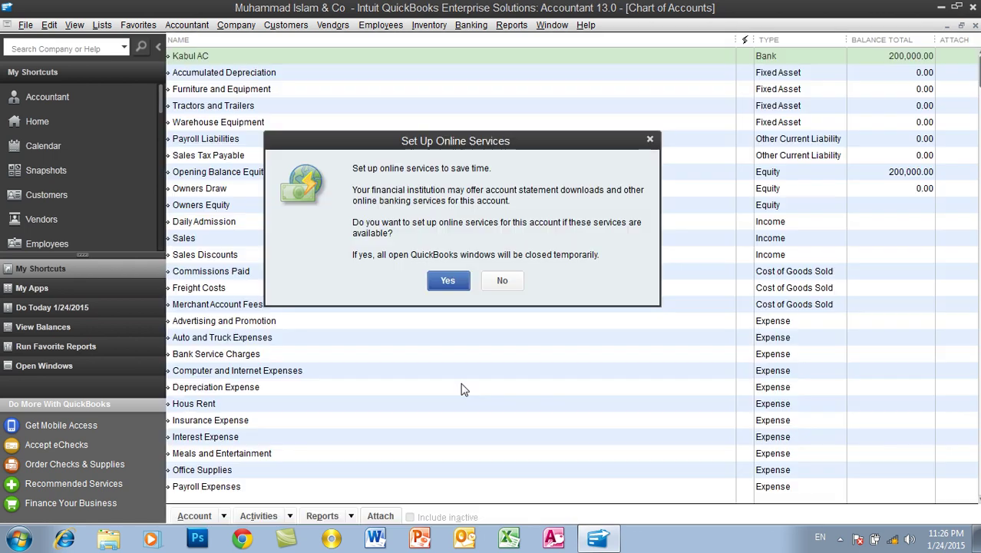
{"action": "left_click", "coordinate": [502, 281]}
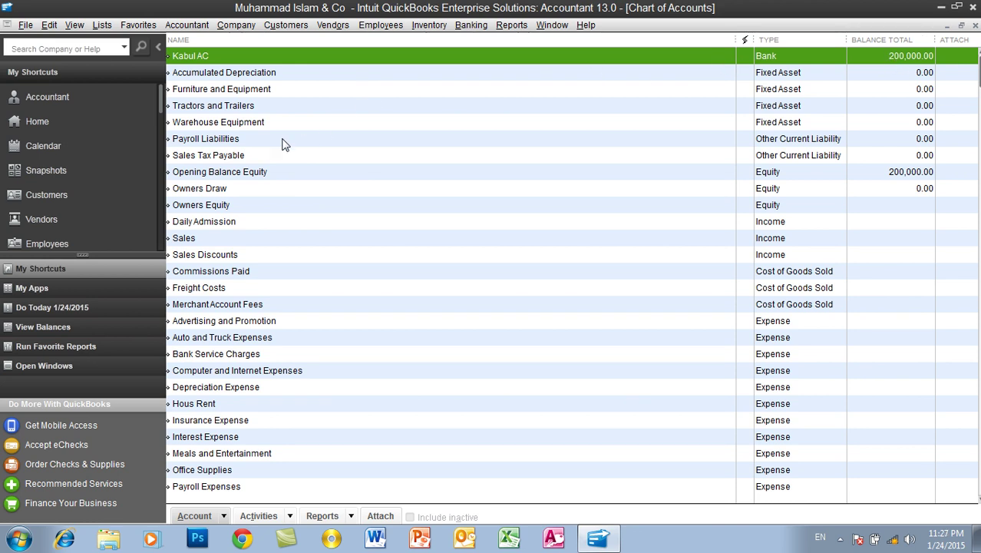
{"action": "left_click", "coordinate": [207, 173]}
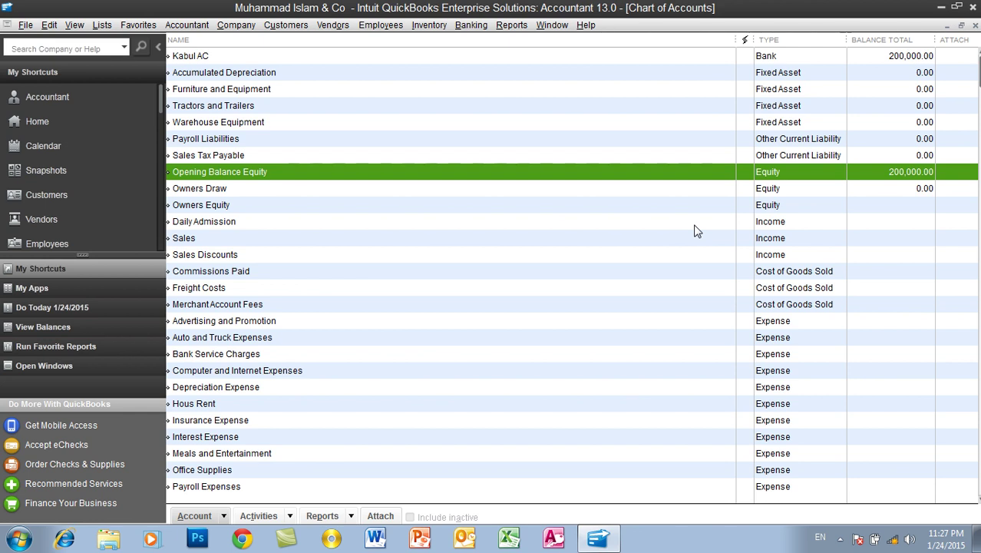
Start a new bank-type account named "Azizi Bank AC" and enter its bank account number
{"action": "key", "text": "ctrl+n"}
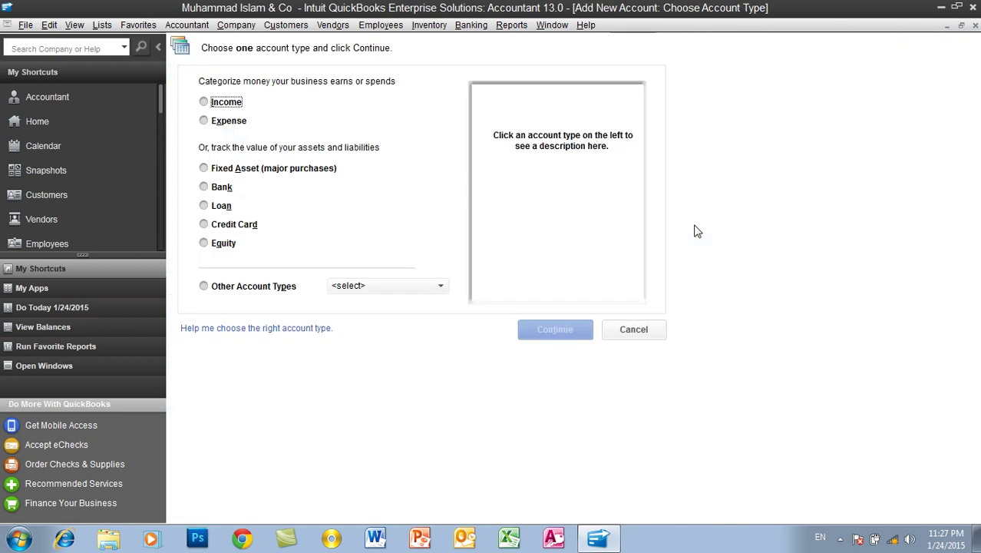
{"action": "left_click", "coordinate": [229, 190]}
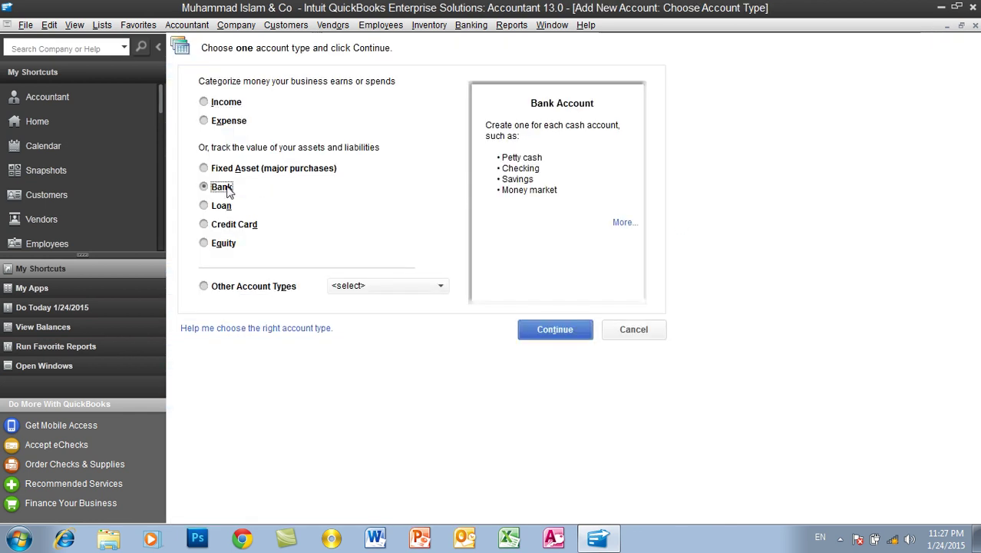
{"action": "left_click", "coordinate": [554, 330]}
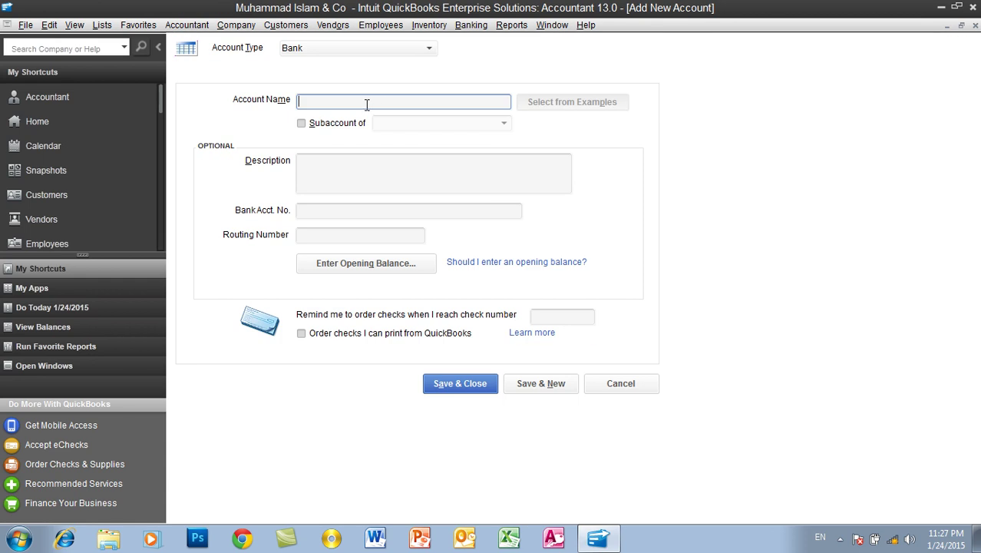
{"action": "type", "text": "Azizi Bank AC"}
{"action": "left_click", "coordinate": [332, 178]}
{"action": "left_click", "coordinate": [329, 212]}
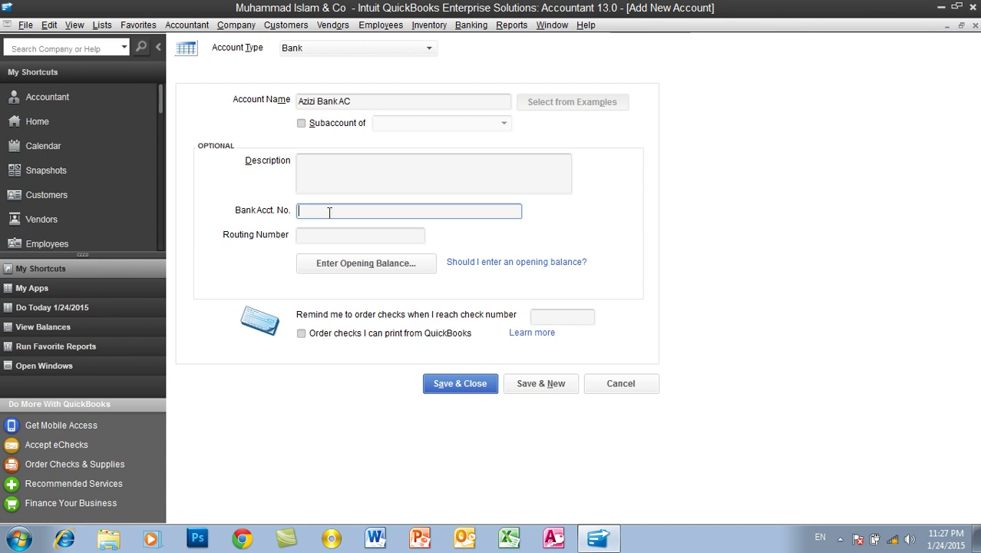
{"action": "type", "text": "30303030"}
Enter an opening balance of 100,000 for the Azizi Bank AC account with a statement ending date of 01/24/2015
{"action": "left_click", "coordinate": [344, 264]}
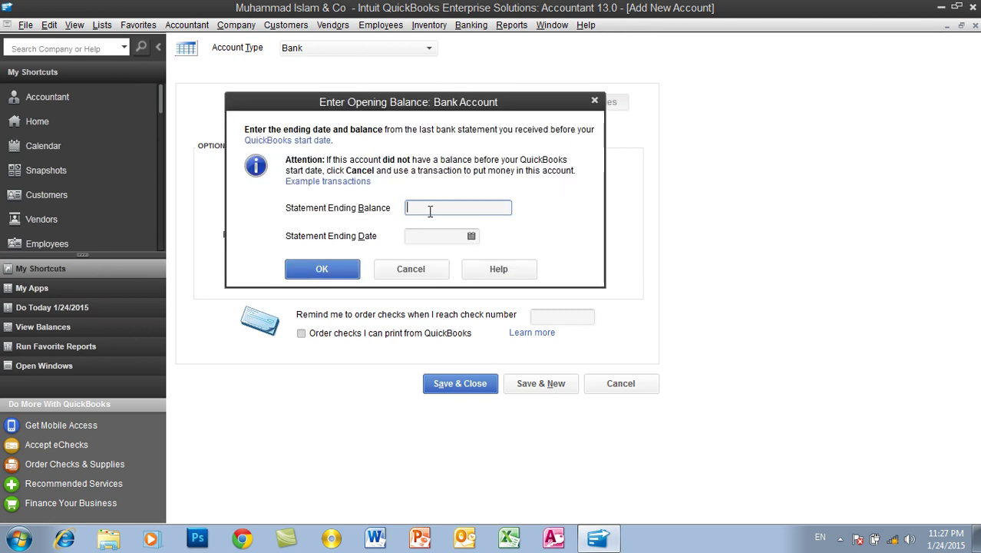
{"action": "type", "text": "100000"}
{"action": "key", "text": "Tab"}
{"action": "left_click", "coordinate": [471, 236]}
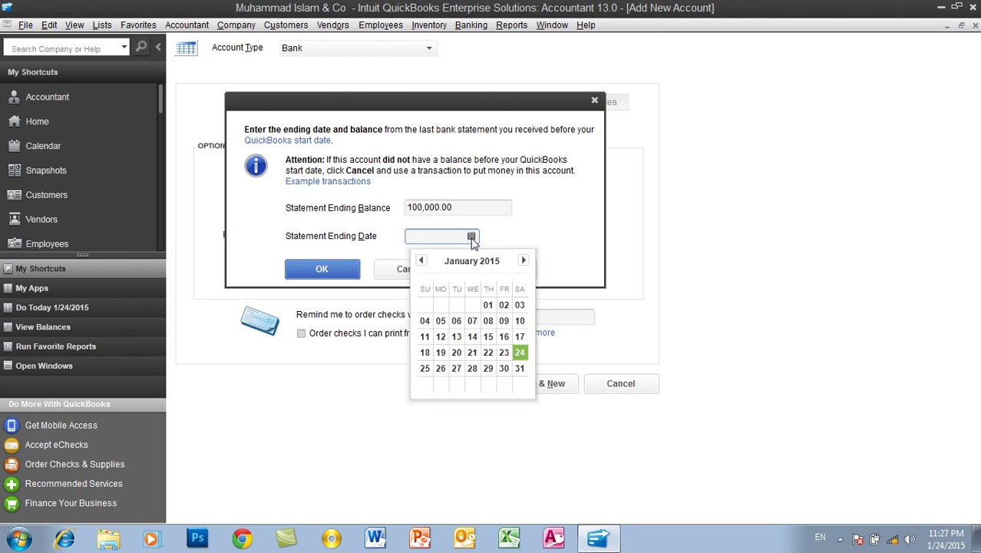
{"action": "left_click", "coordinate": [520, 353]}
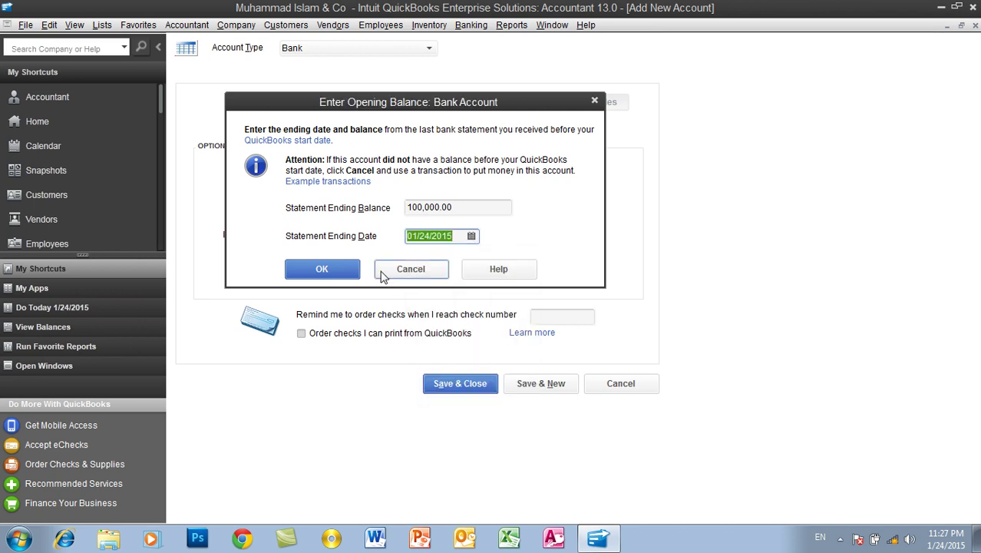
{"action": "left_click", "coordinate": [328, 271]}
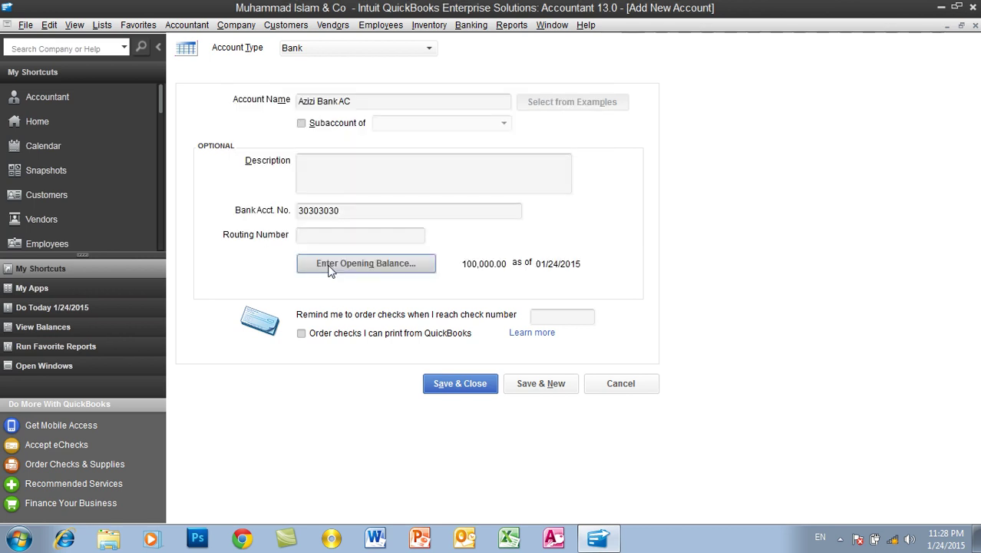
Save the Azizi Bank AC account without online services and select Opening Balance Equity in the chart of accounts
{"action": "left_click", "coordinate": [461, 383]}
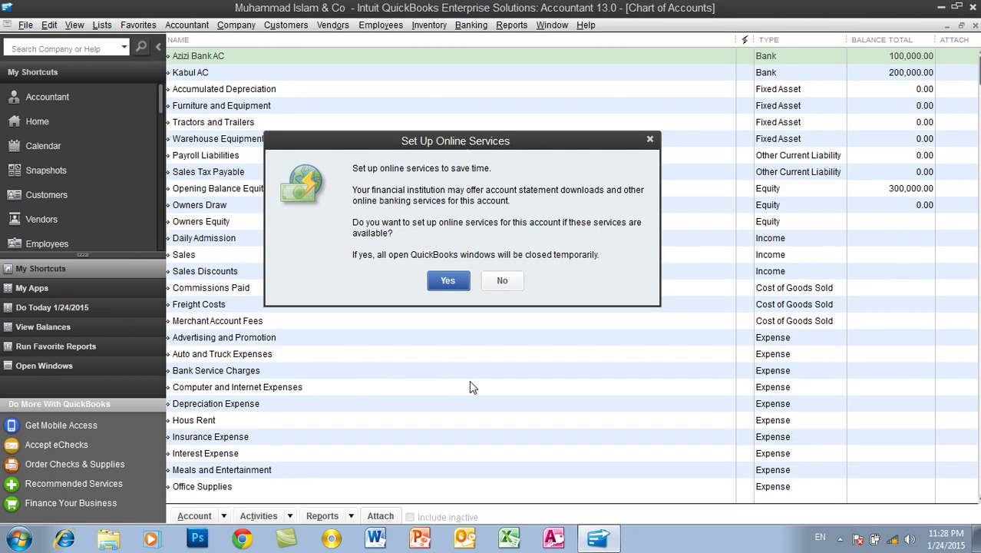
{"action": "left_click", "coordinate": [504, 281]}
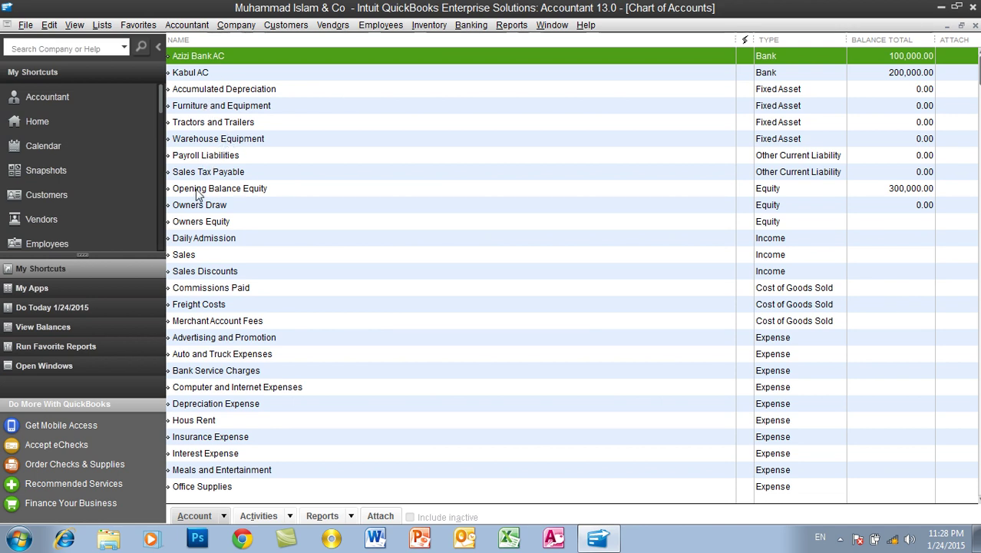
{"action": "left_click", "coordinate": [385, 188]}
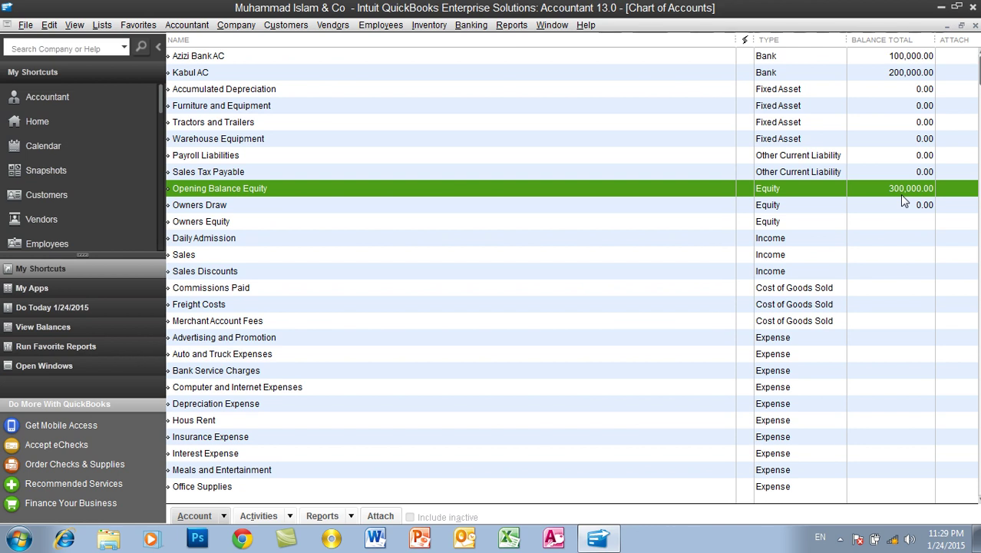
Start a new bank-type account named "Petty Cash", leaving its bank account and routing numbers blank
{"action": "key", "text": "ctrl+n"}
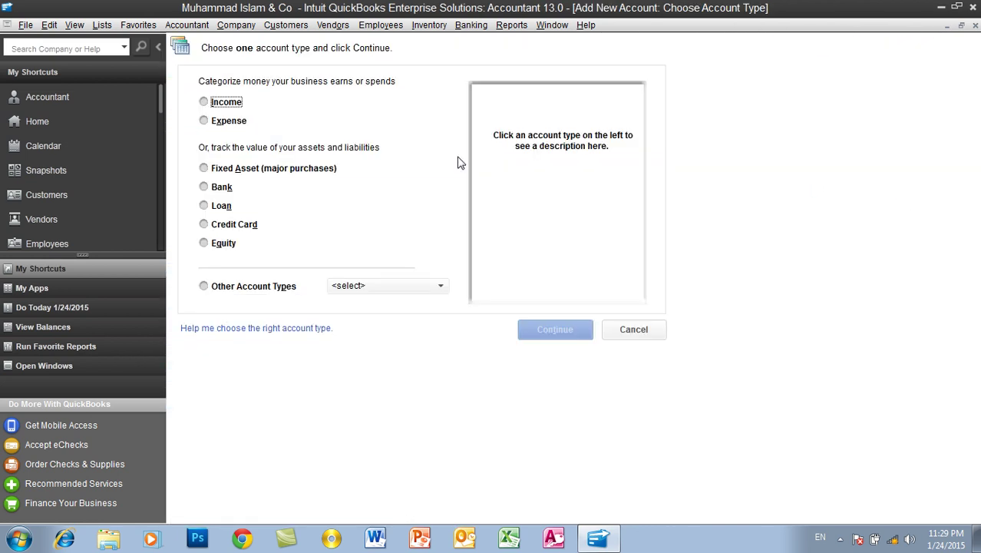
{"action": "left_click", "coordinate": [222, 186]}
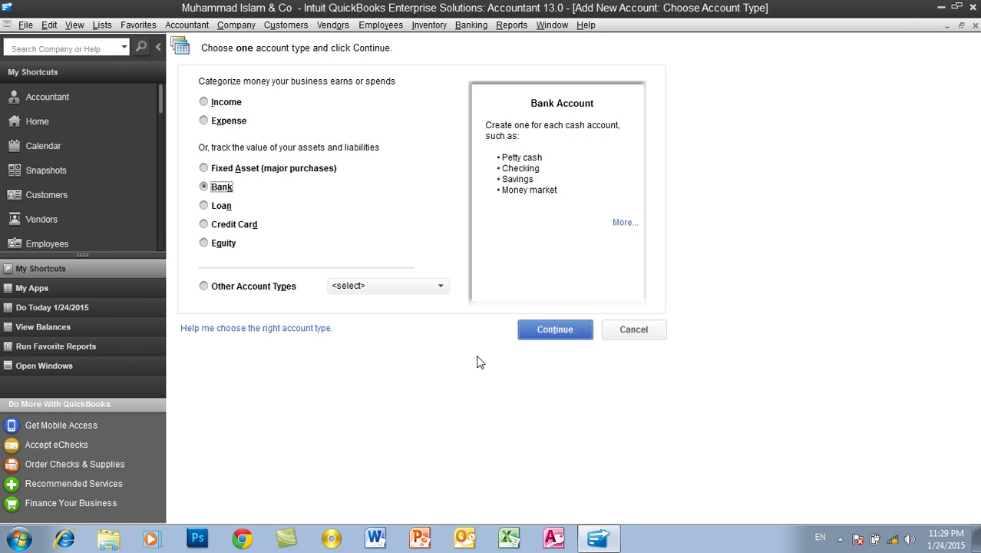
{"action": "left_click", "coordinate": [555, 329]}
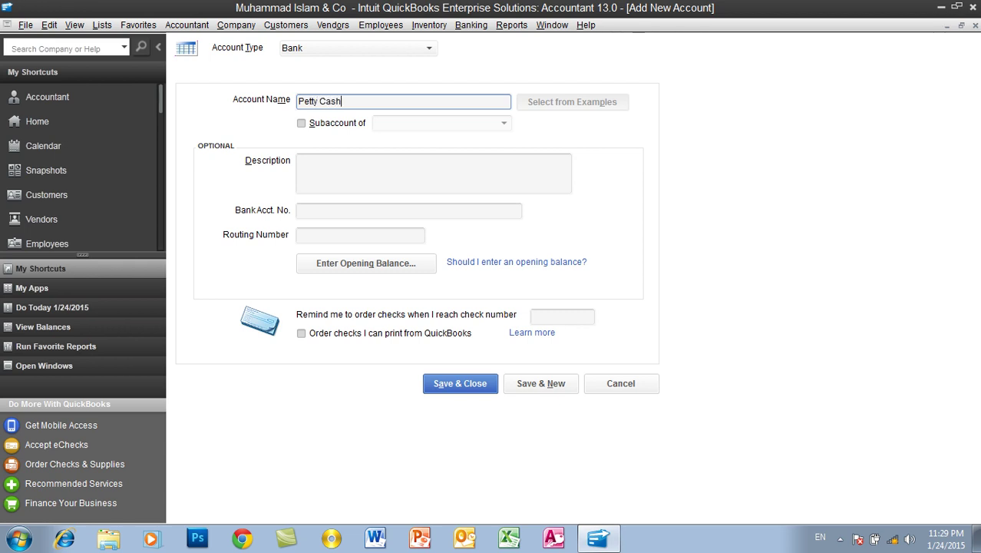
{"action": "left_click", "coordinate": [330, 260]}
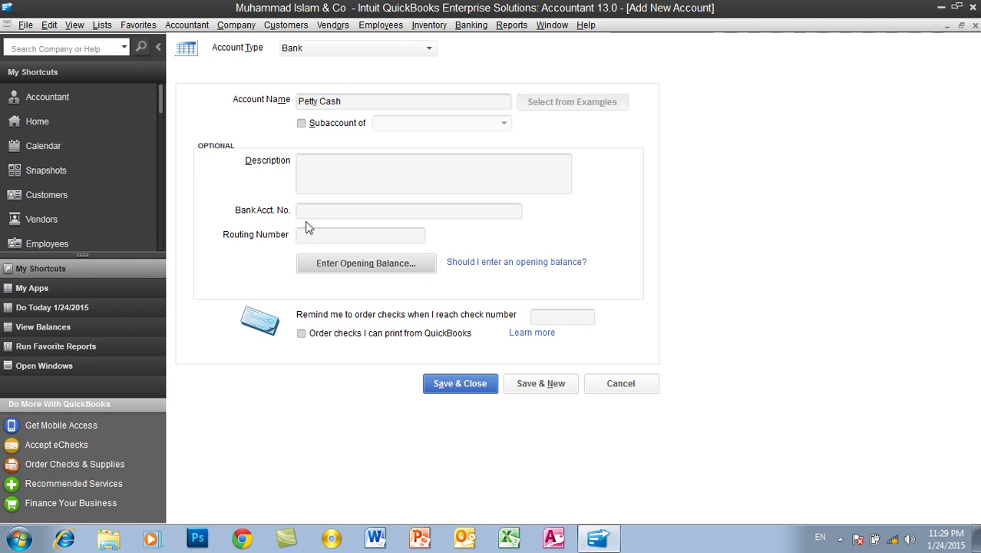
{"action": "left_click", "coordinate": [307, 213]}
{"action": "left_click", "coordinate": [309, 234]}
{"action": "left_click", "coordinate": [310, 211]}
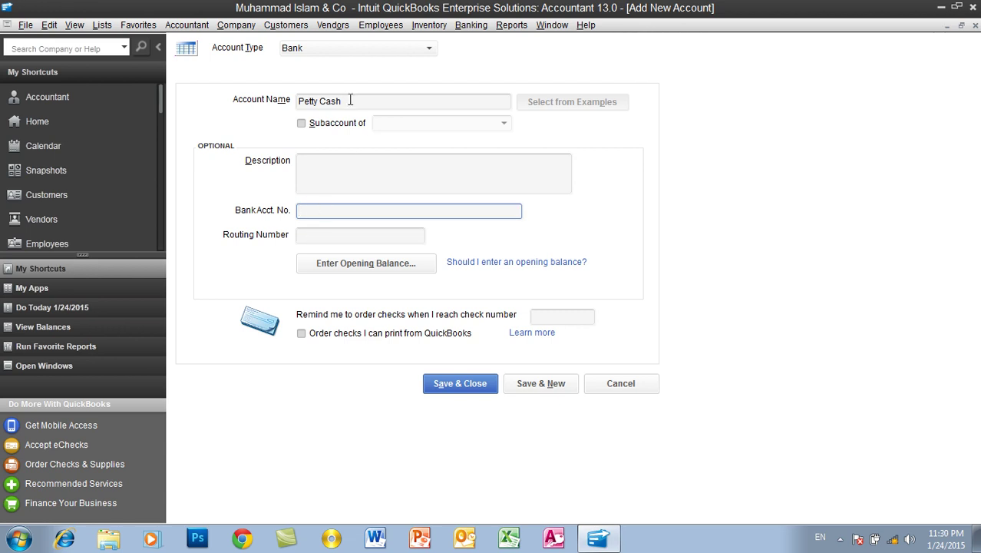
Enter an opening balance of 50,000 for the Petty Cash account with a statement ending date of 01/24/2015
{"action": "left_click", "coordinate": [342, 263]}
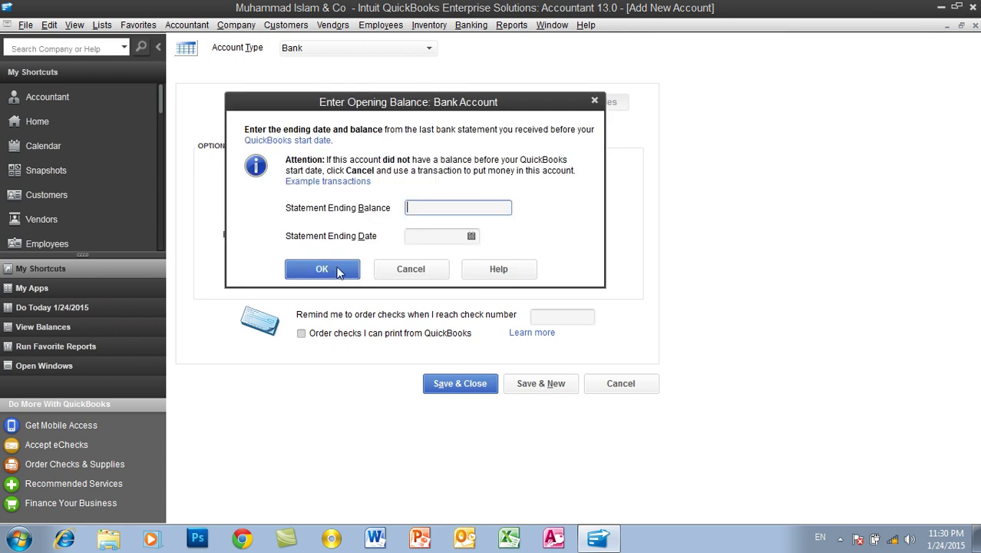
{"action": "type", "text": "50,000"}
{"action": "key", "text": "Tab"}
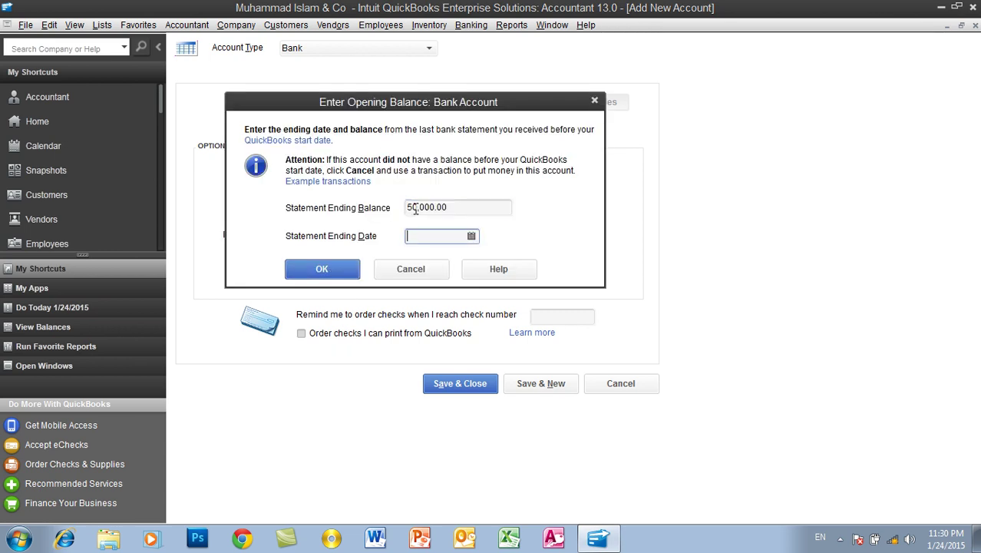
{"action": "left_click", "coordinate": [471, 236]}
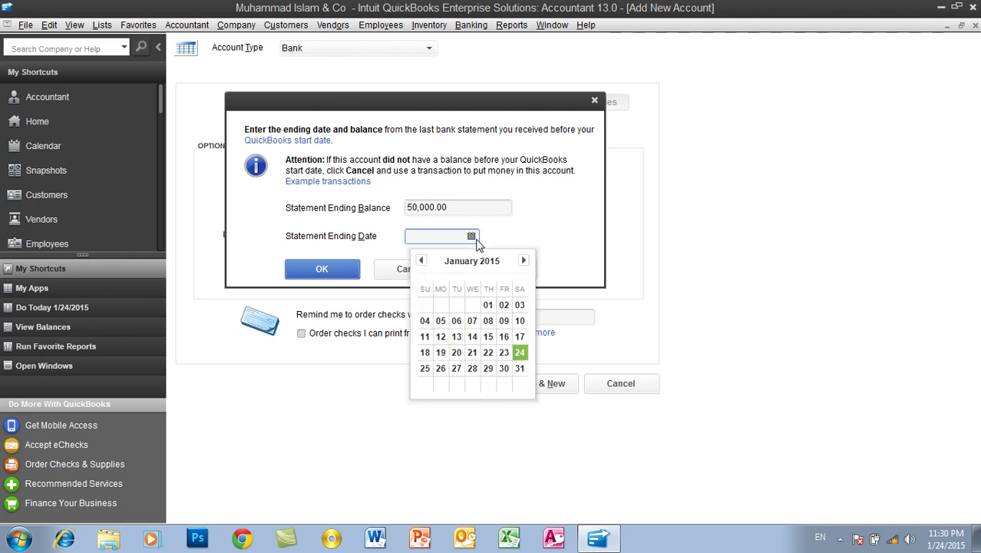
{"action": "left_click", "coordinate": [520, 352]}
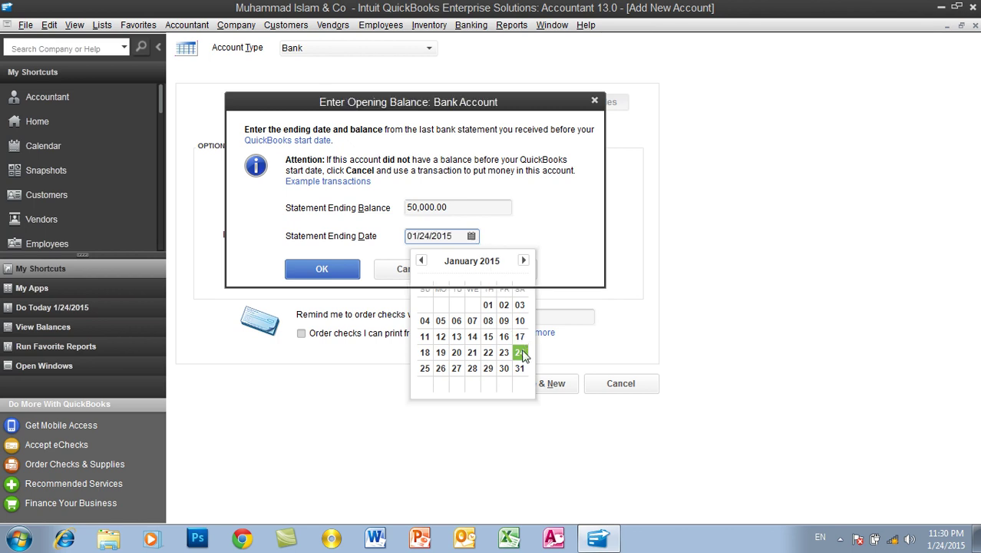
{"action": "left_click", "coordinate": [347, 275]}
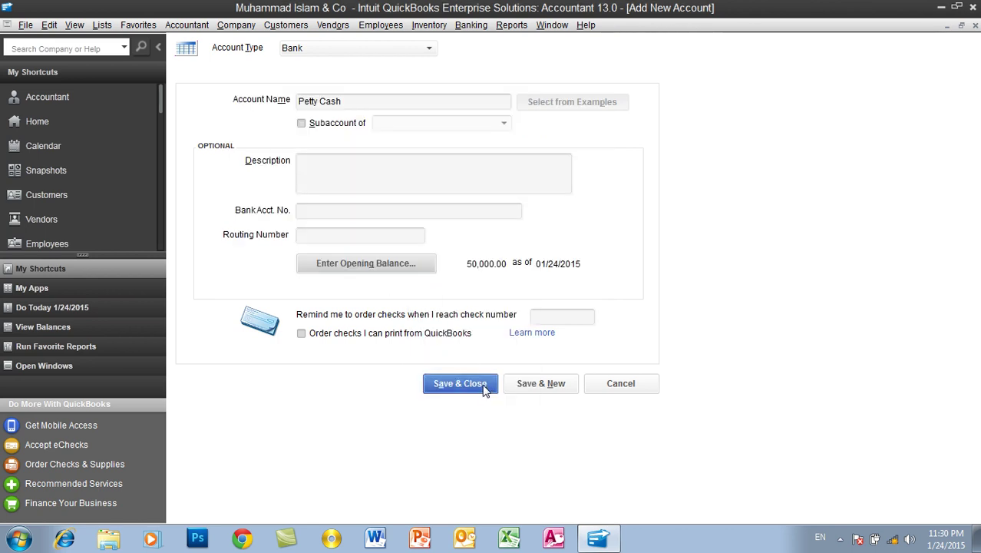
Save the Petty Cash account and add another bank account named "Cash on Hand" without an opening balance or online services
{"action": "left_click", "coordinate": [540, 383]}
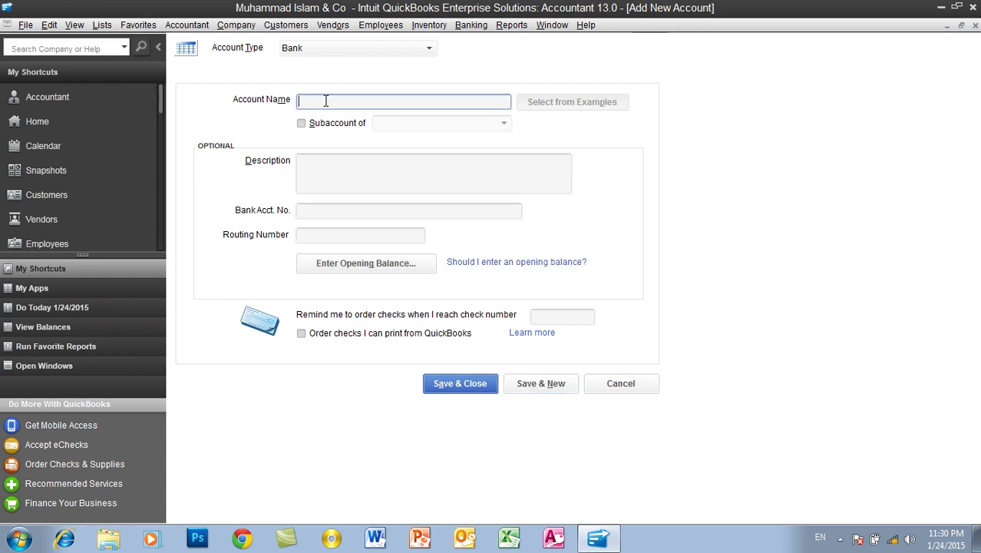
{"action": "type", "text": "Cash on Hand"}
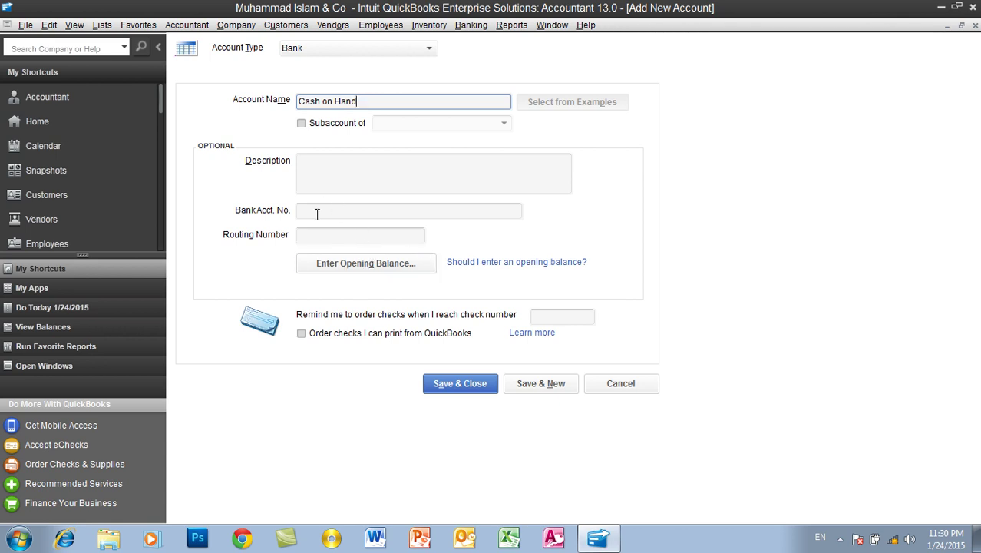
{"action": "left_click", "coordinate": [464, 385]}
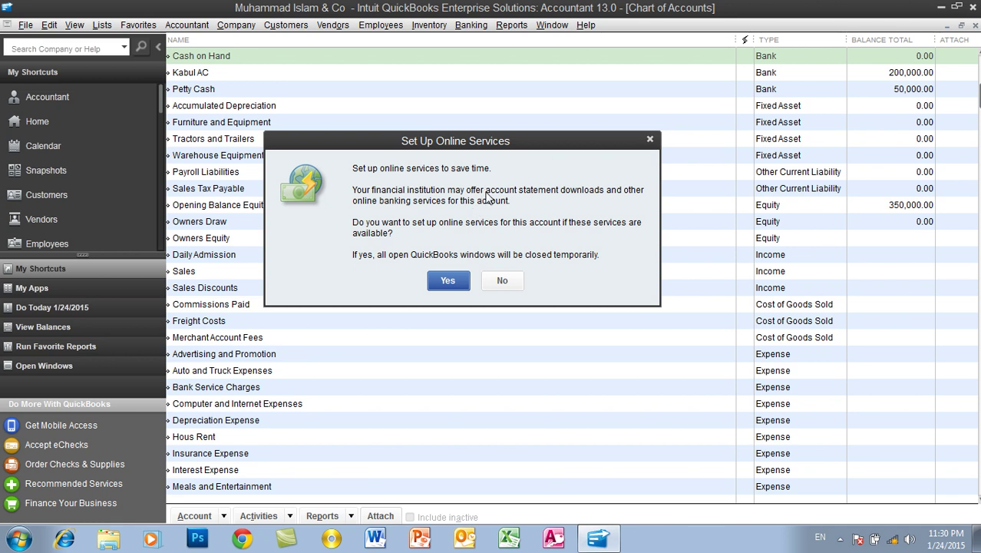
{"action": "left_click", "coordinate": [502, 281]}
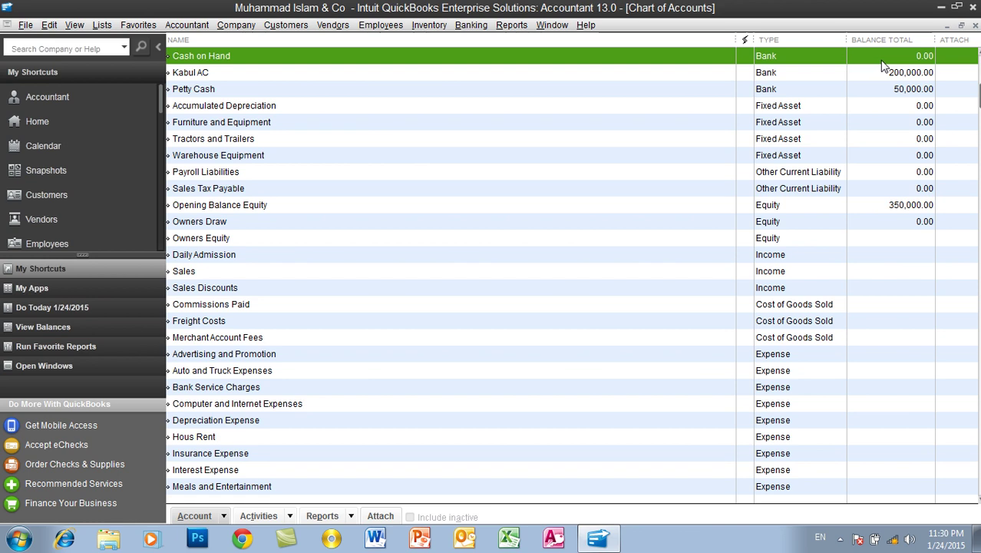
Review the balances of the Kabul AC, Petty Cash, Azizi Bank AC and Opening Balance Equity accounts in the chart of accounts
{"action": "left_click", "coordinate": [238, 75]}
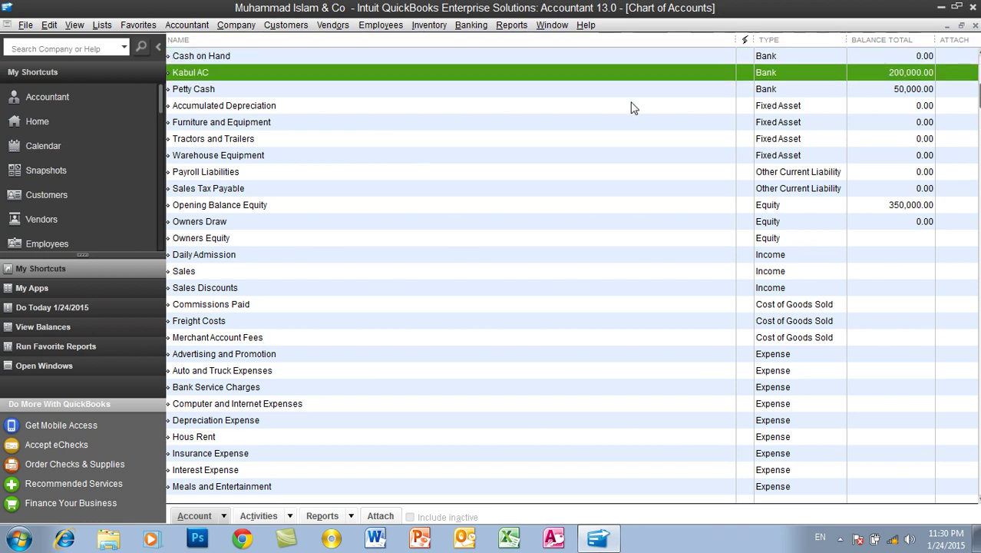
{"action": "left_click", "coordinate": [418, 95]}
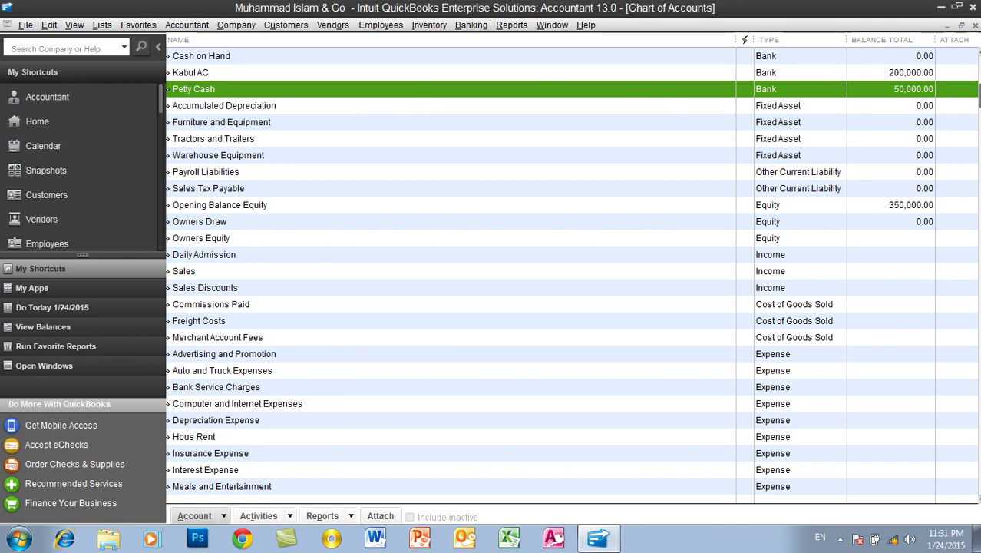
{"action": "scroll", "coordinate": [726, 92], "scroll_direction": "up", "scroll_amount": 1}
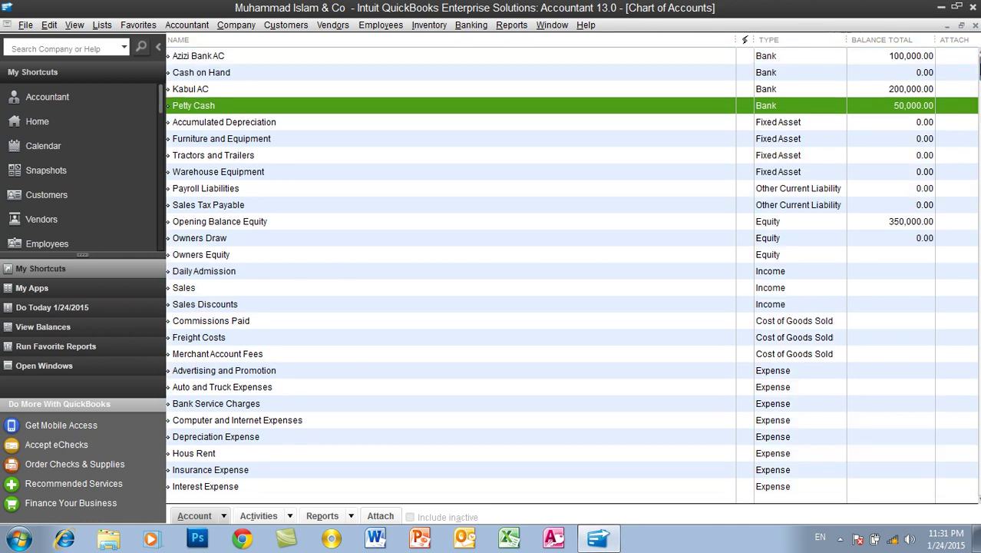
{"action": "left_click", "coordinate": [230, 56]}
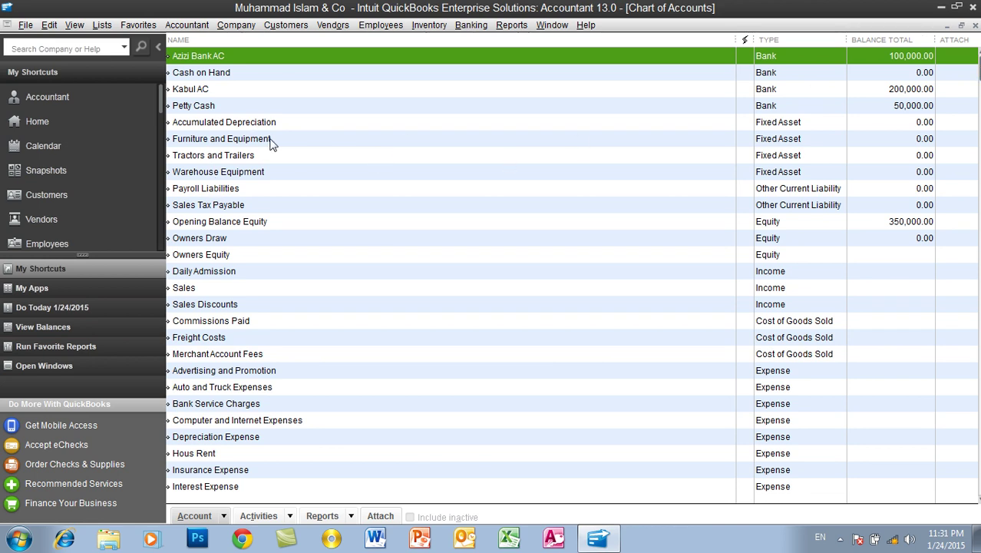
{"action": "left_click", "coordinate": [237, 223]}
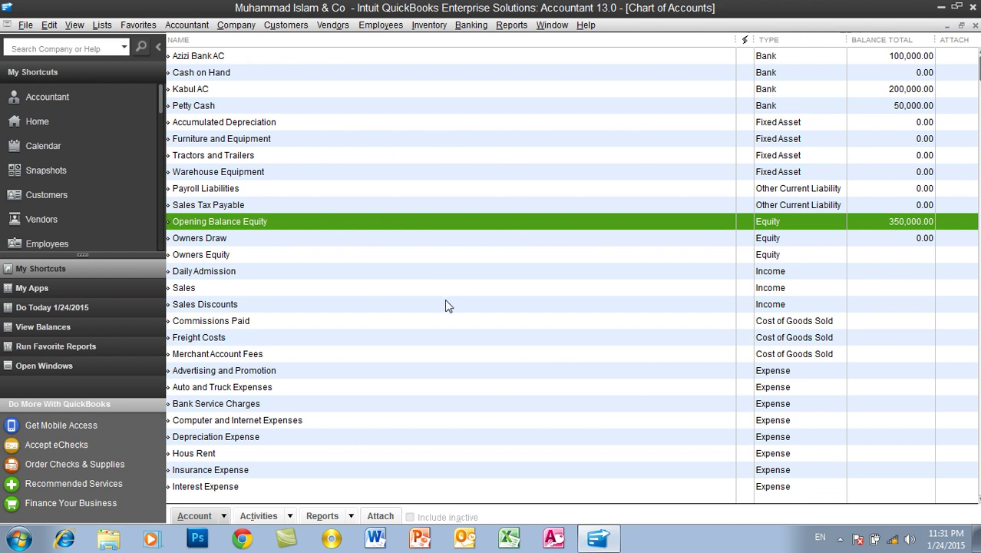
{"action": "left_click_drag", "start_coordinate": [980, 71], "coordinate": [980, 60]}
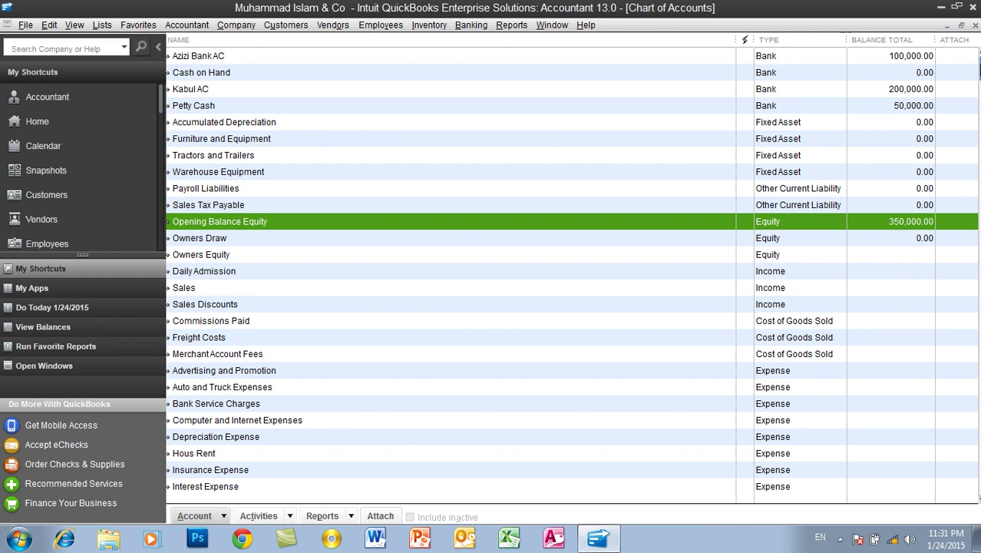